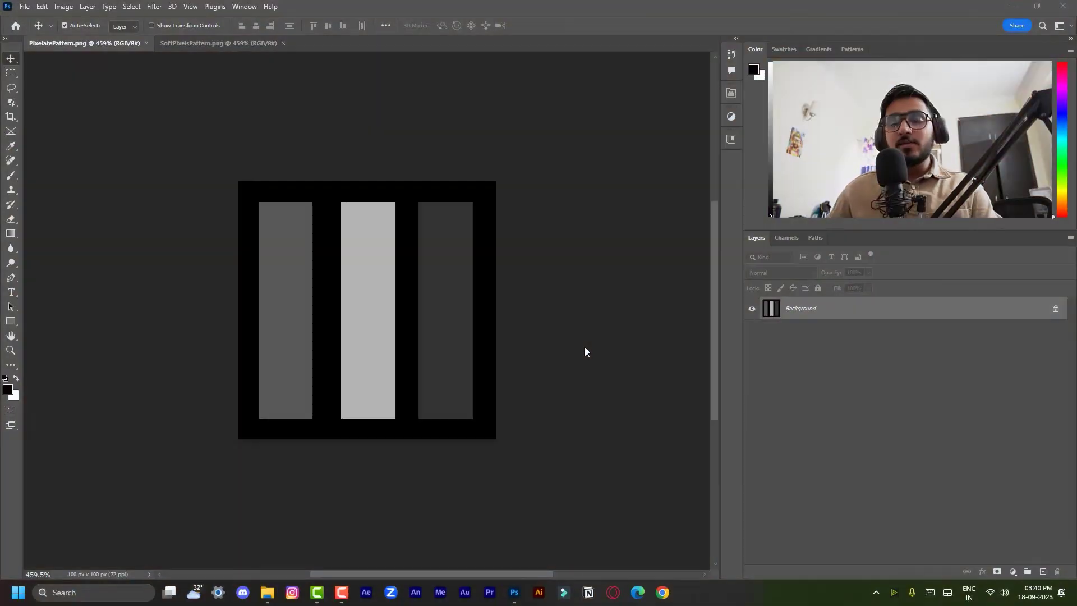
# - Compare the SoftPixelsPattern and PixelatePattern documents, ending on PixelatePattern.png
pyautogui.click(191, 45)
pyautogui.click(113, 43)
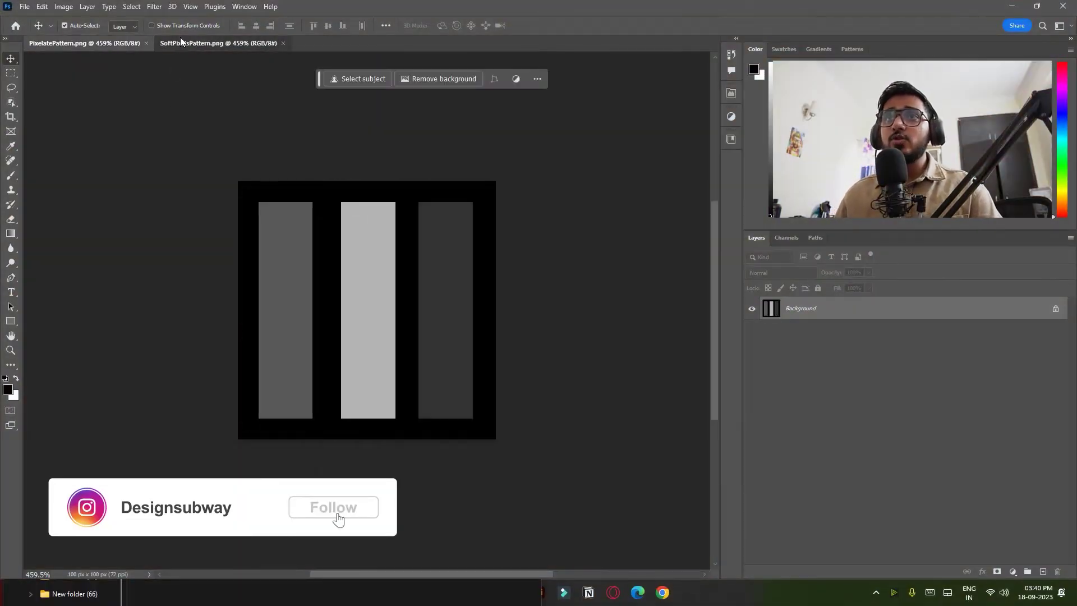
pyautogui.click(180, 37)
pyautogui.click(106, 39)
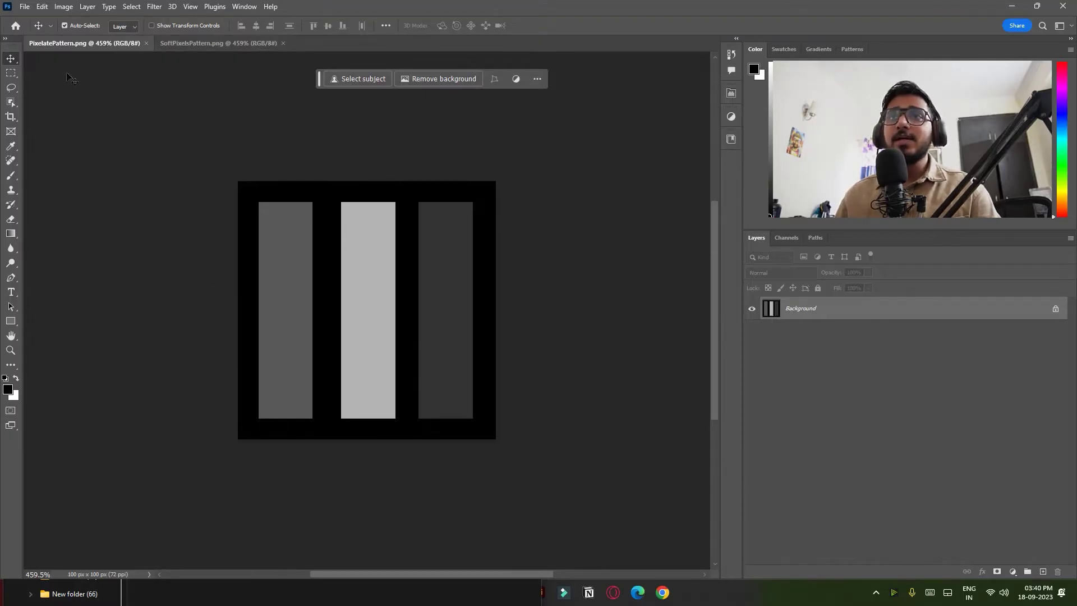
# - Define PixelatePattern.png as a pattern, keeping the name PixelatePattern.png
pyautogui.click(42, 7)
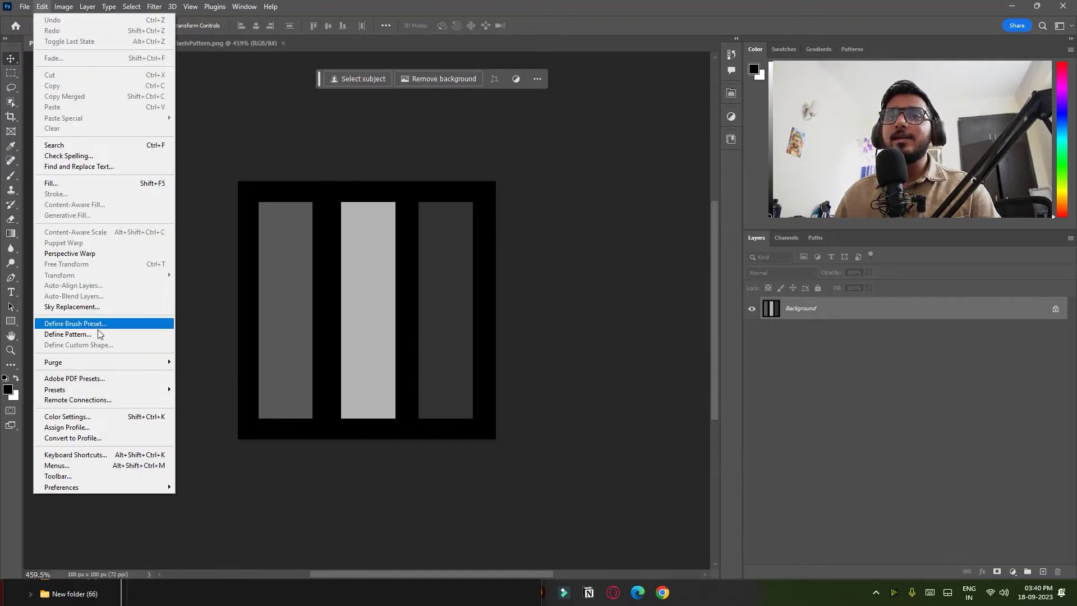
pyautogui.click(98, 335)
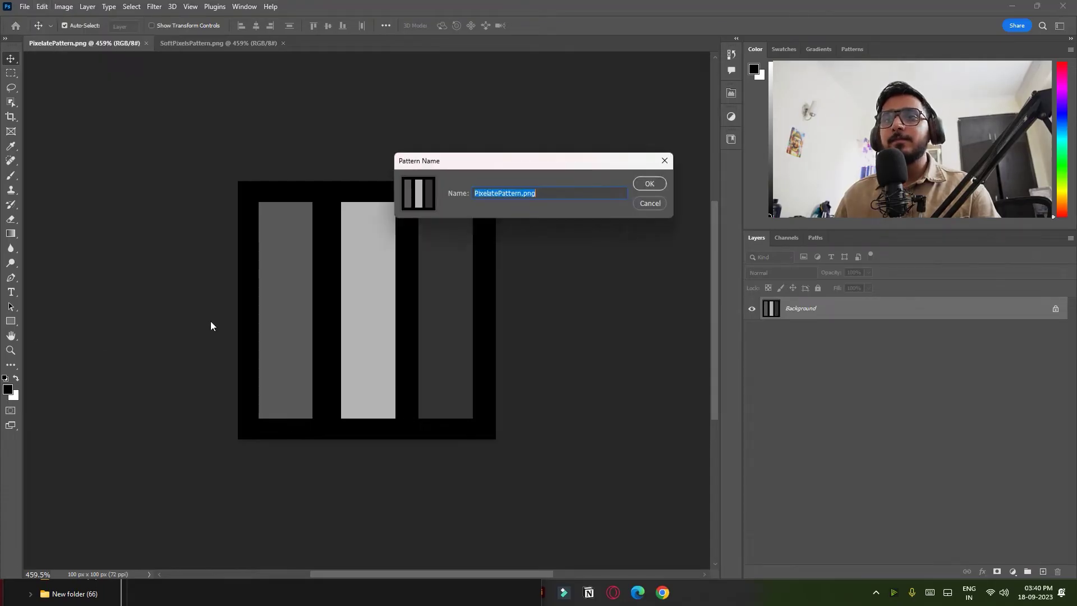
pyautogui.click(653, 185)
pyautogui.click(187, 45)
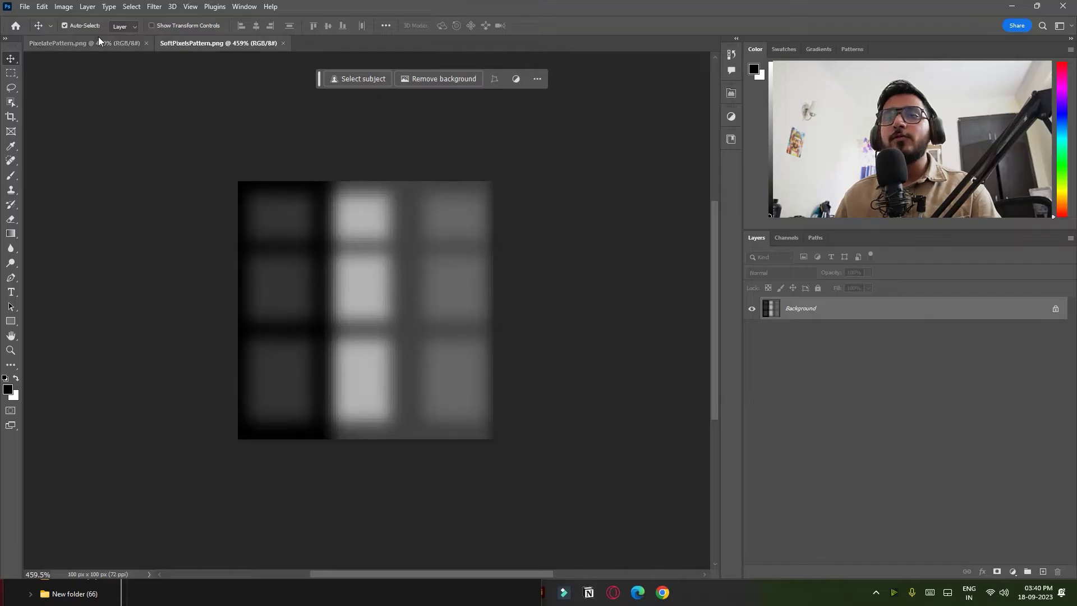
# - Create a new 1080 × 1350 px document
pyautogui.click(99, 39)
pyautogui.click(170, 41)
pyautogui.click(116, 45)
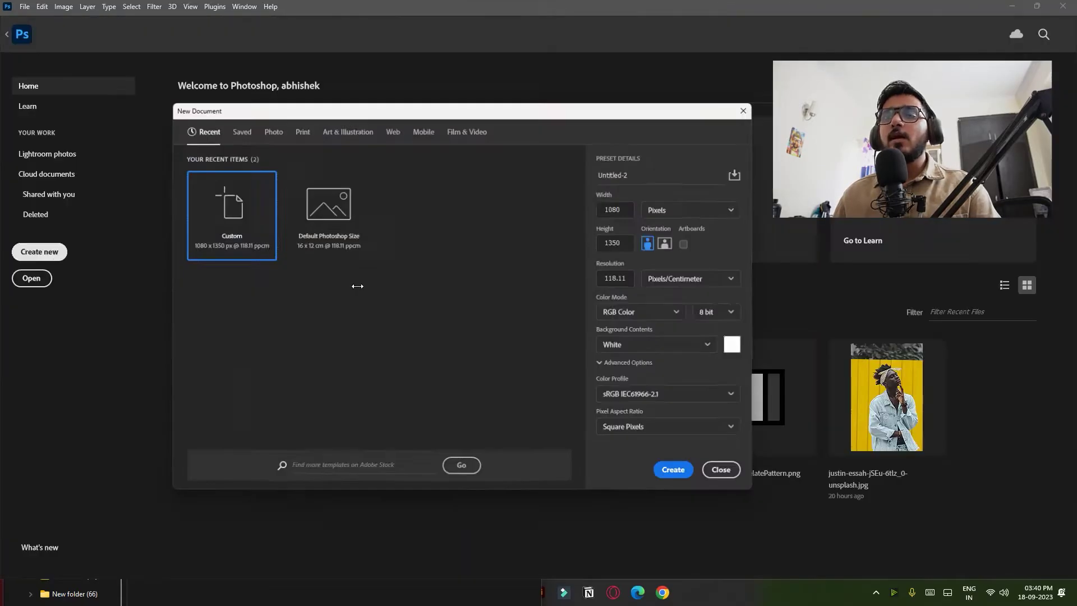
pyautogui.click(632, 211)
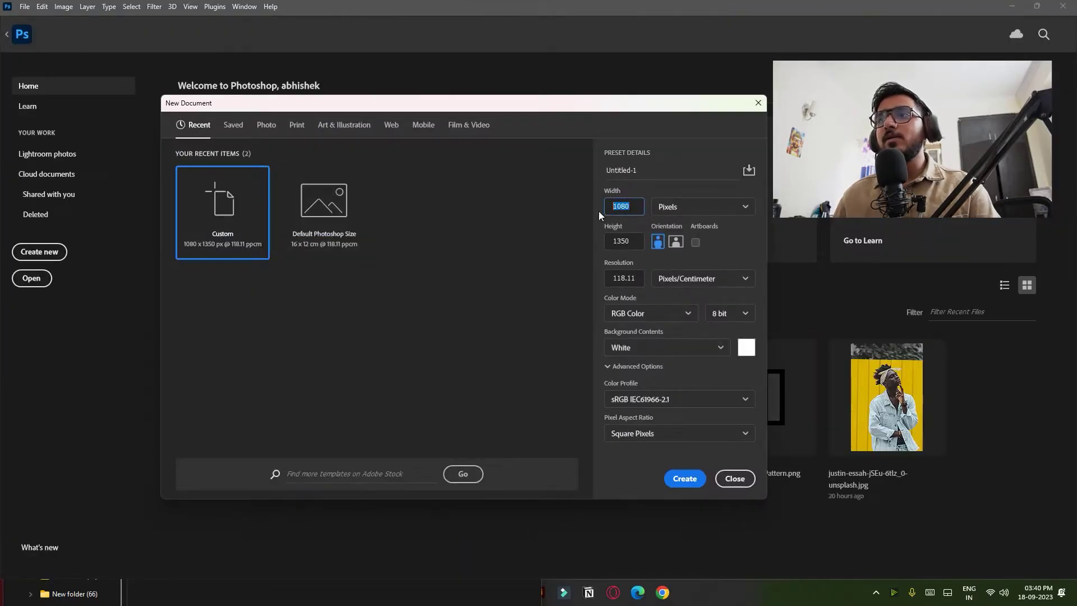
pyautogui.click(636, 246)
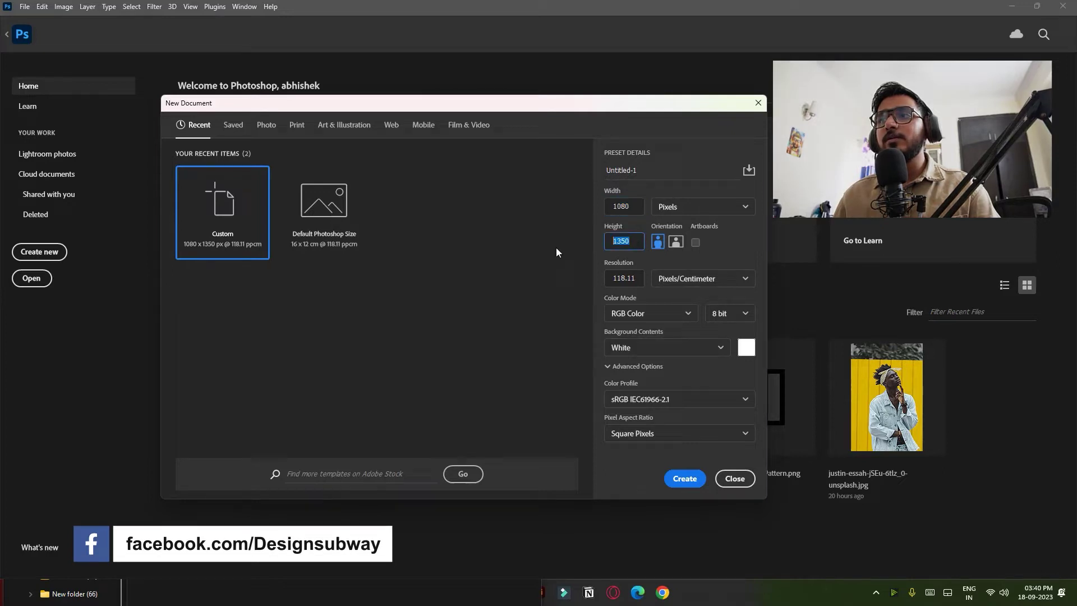
pyautogui.click(681, 480)
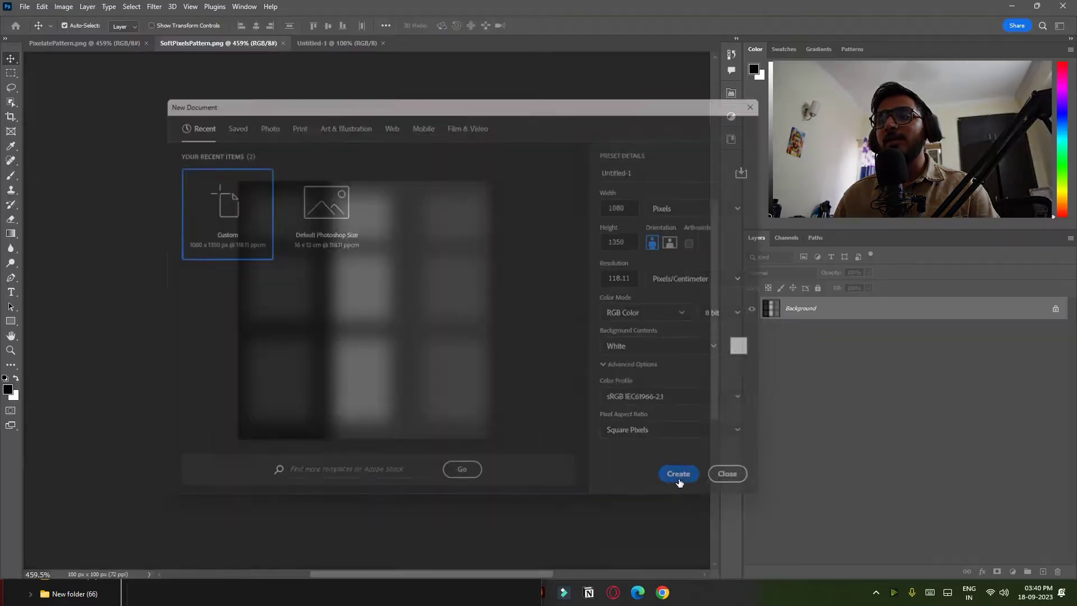
# - Add a black Solid Color fill layer and drag the gun PNG onto the canvas
pyautogui.click(1012, 571)
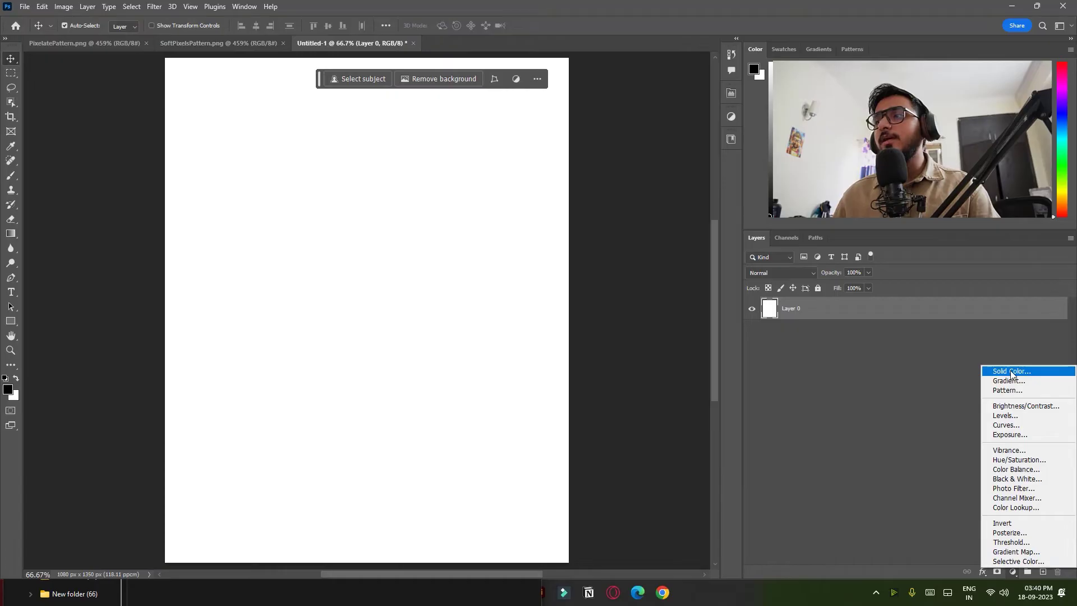
pyautogui.click(1011, 370)
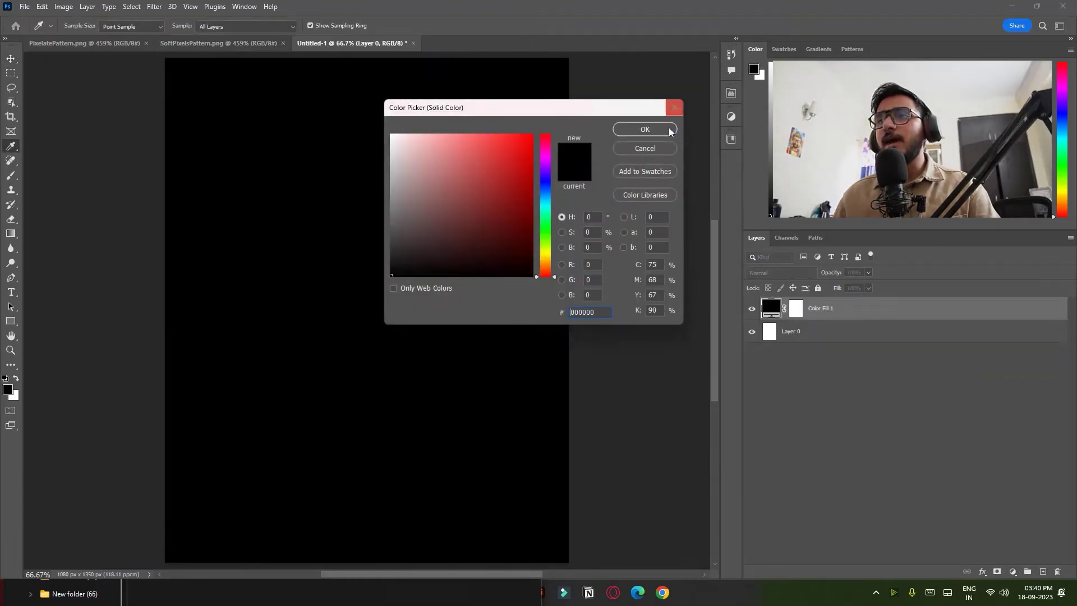
pyautogui.click(645, 129)
pyautogui.moveTo(62, 594)
pyautogui.click(271, 539)
pyautogui.moveTo(239, 345); pyautogui.dragTo(395, 179)
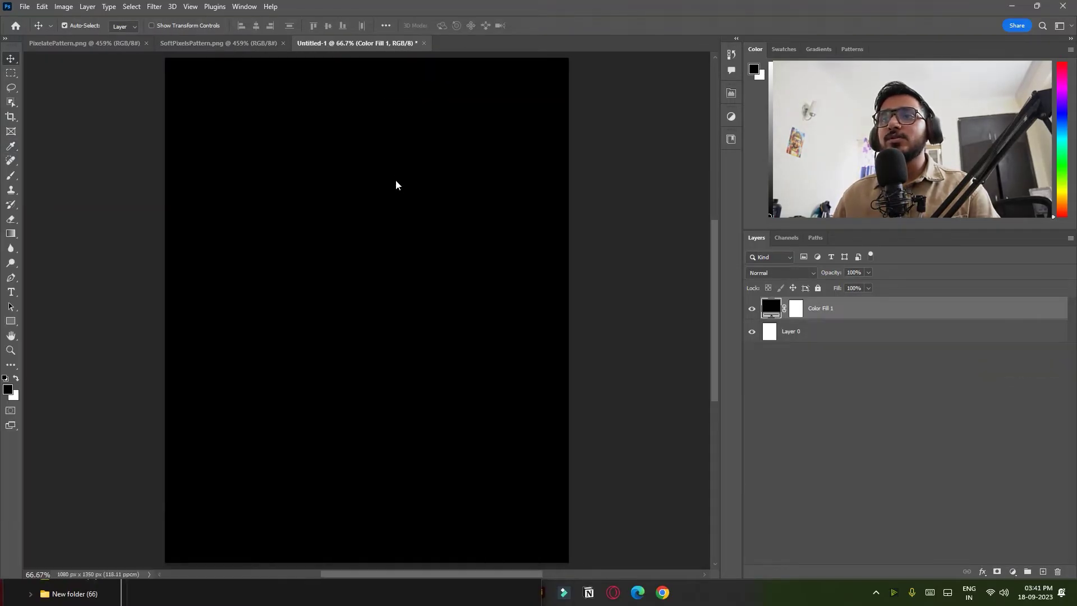
# - Position and commit the pngwing gun image, then set Hue/Saturation saturation to -100
pyautogui.moveTo(377, 274)
pyautogui.mouseDown()
pyautogui.moveTo(414, 251)
pyautogui.moveTo(376, 259)
pyautogui.mouseUp()
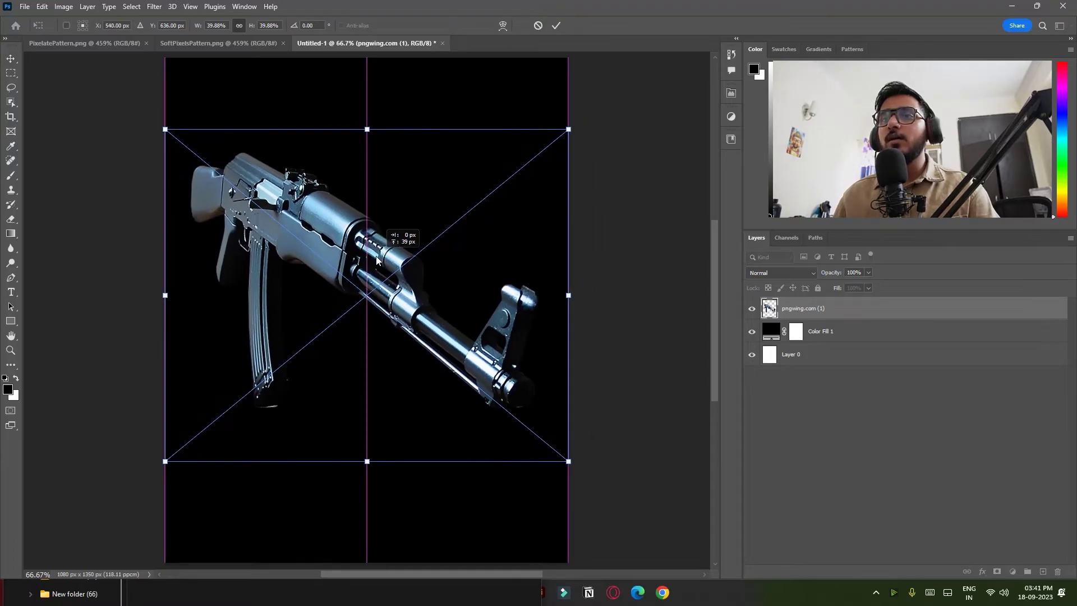
pyautogui.press('Return')
pyautogui.click(72, 8)
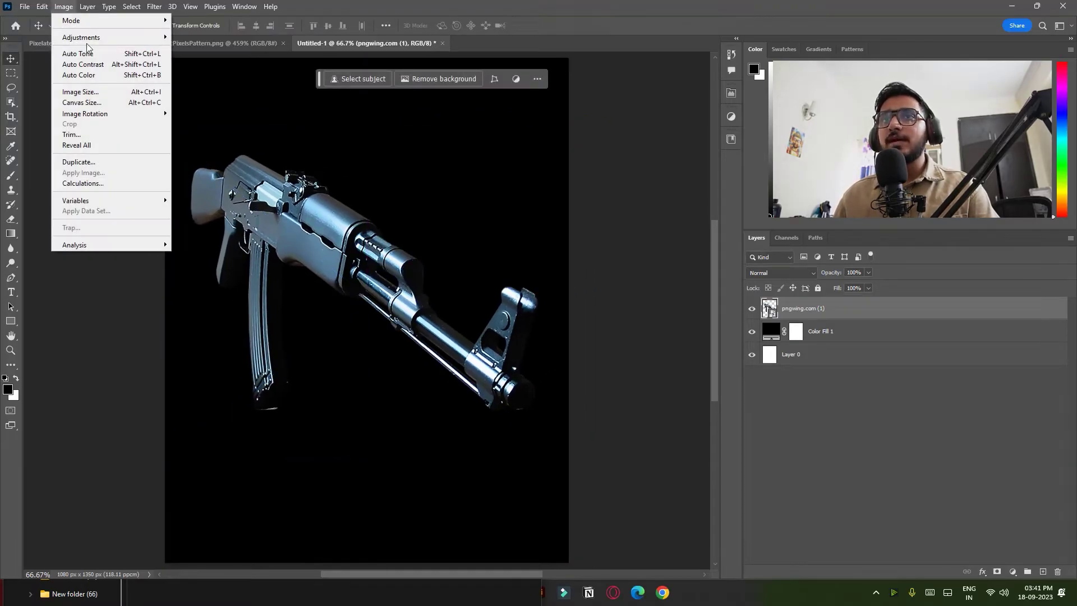
pyautogui.moveTo(103, 40)
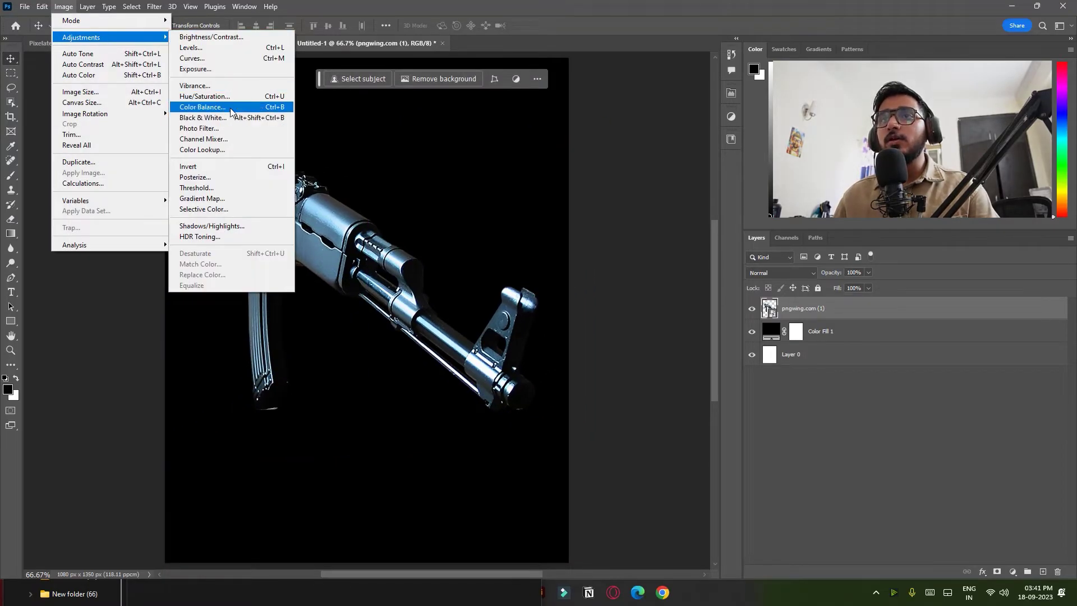
pyautogui.click(205, 97)
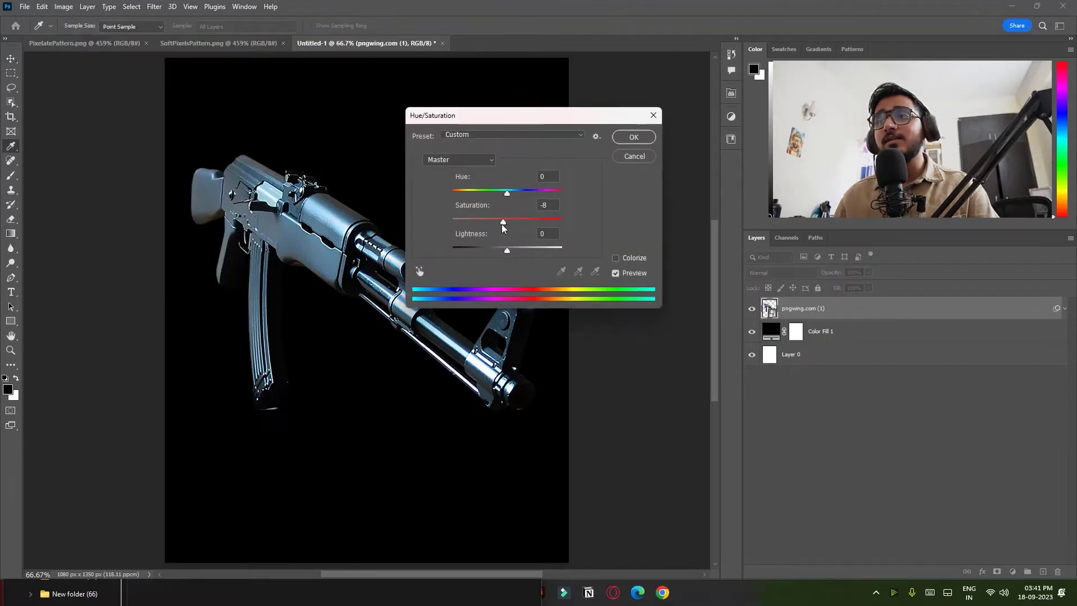
pyautogui.moveTo(508, 223); pyautogui.dragTo(450, 231)
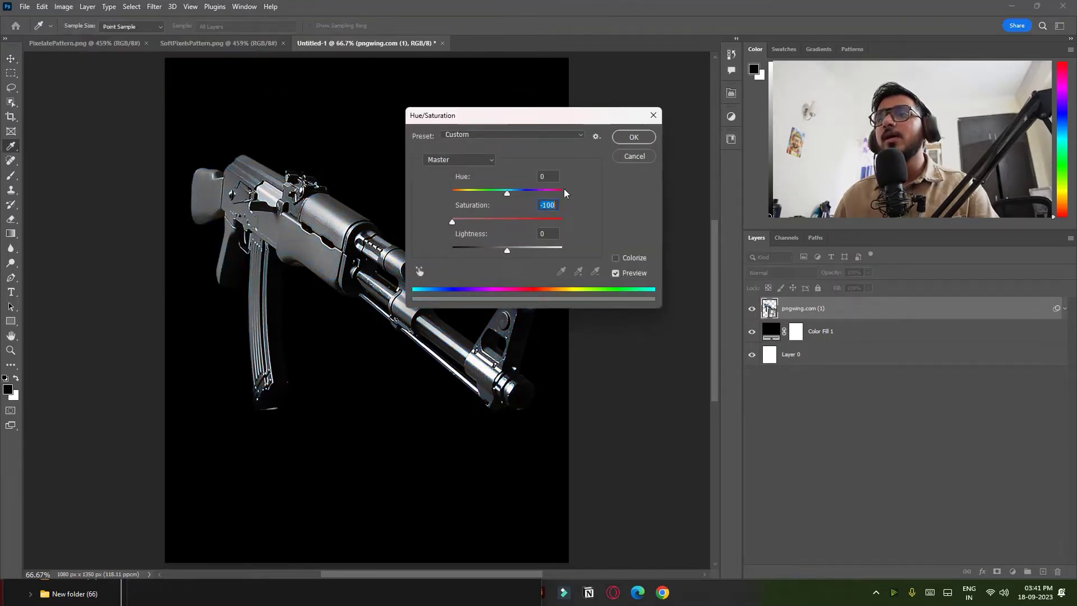
# - Apply the desaturation, then add a Mosaic filter with cell size 10 to the gun
pyautogui.click(633, 138)
pyautogui.click(154, 6)
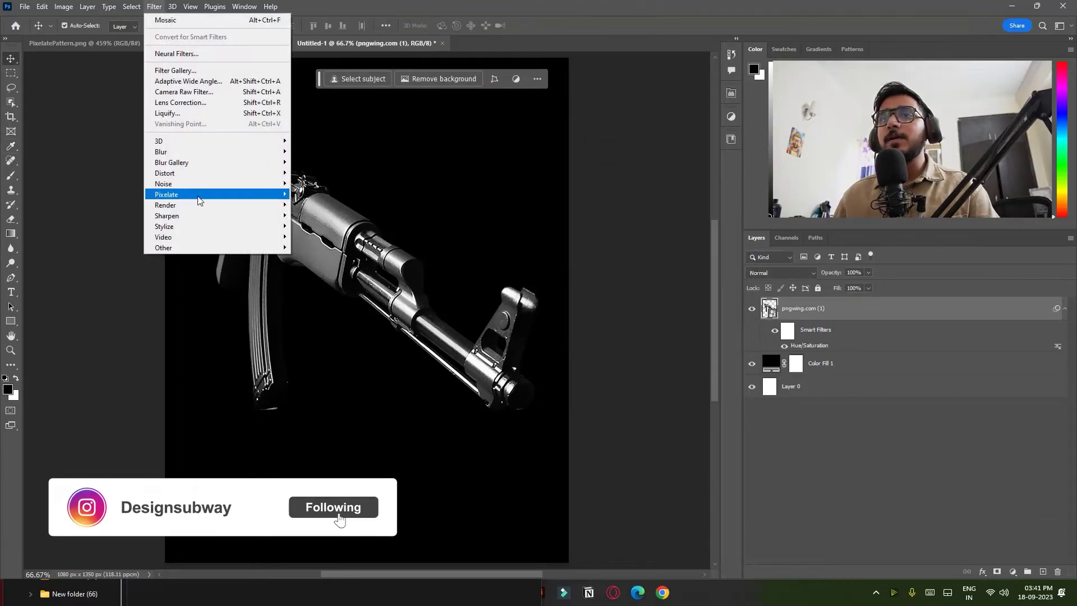
pyautogui.moveTo(219, 195)
pyautogui.click(324, 248)
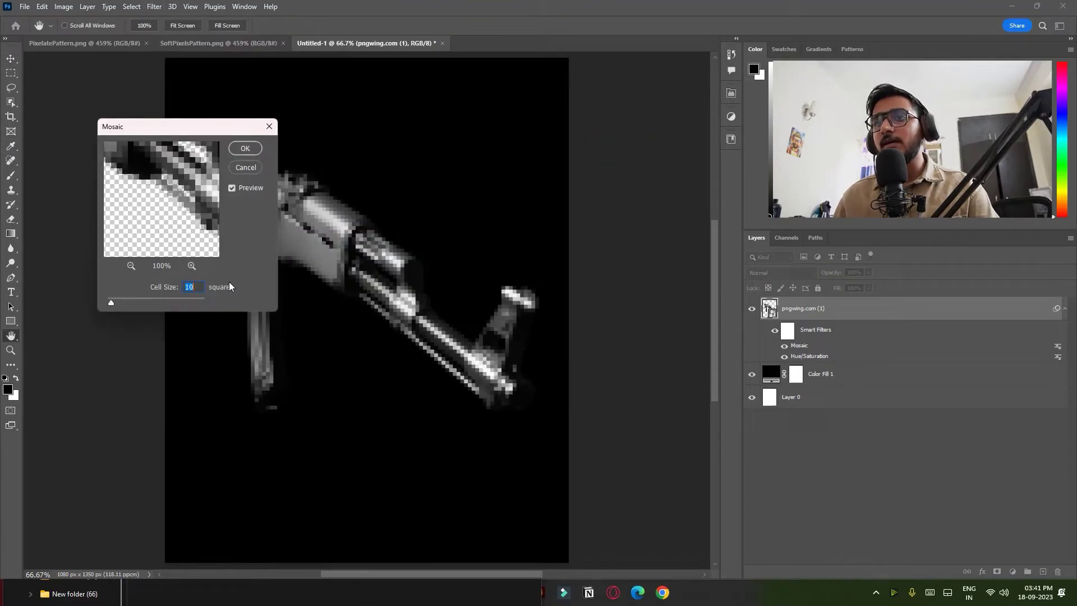
pyautogui.click(236, 150)
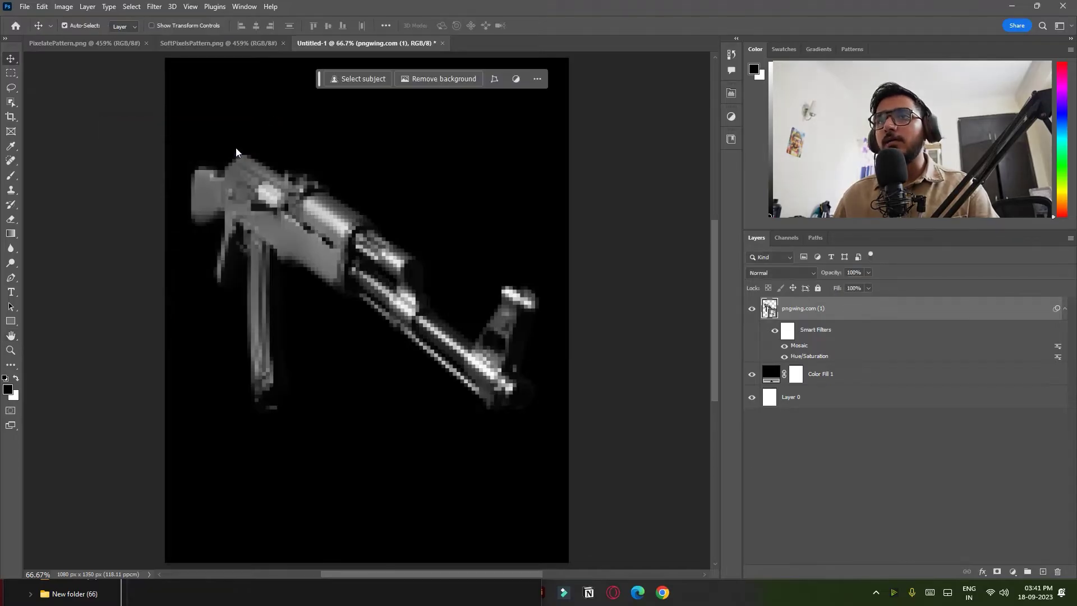
# - Add a Levels adjustment to the gun as a smart filter
pyautogui.click(63, 7)
pyautogui.moveTo(128, 38)
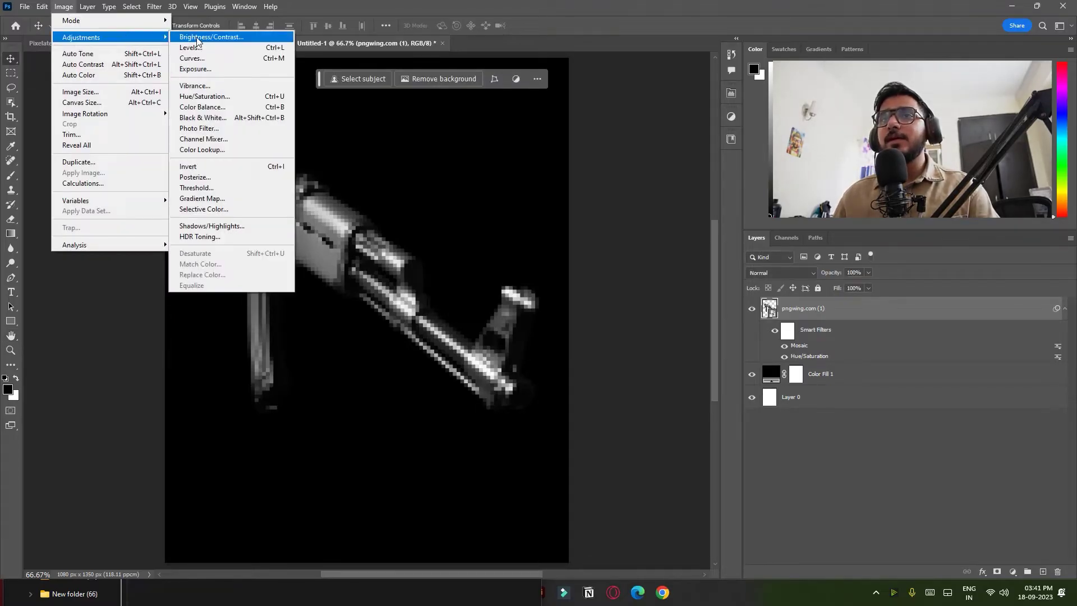
pyautogui.click(199, 50)
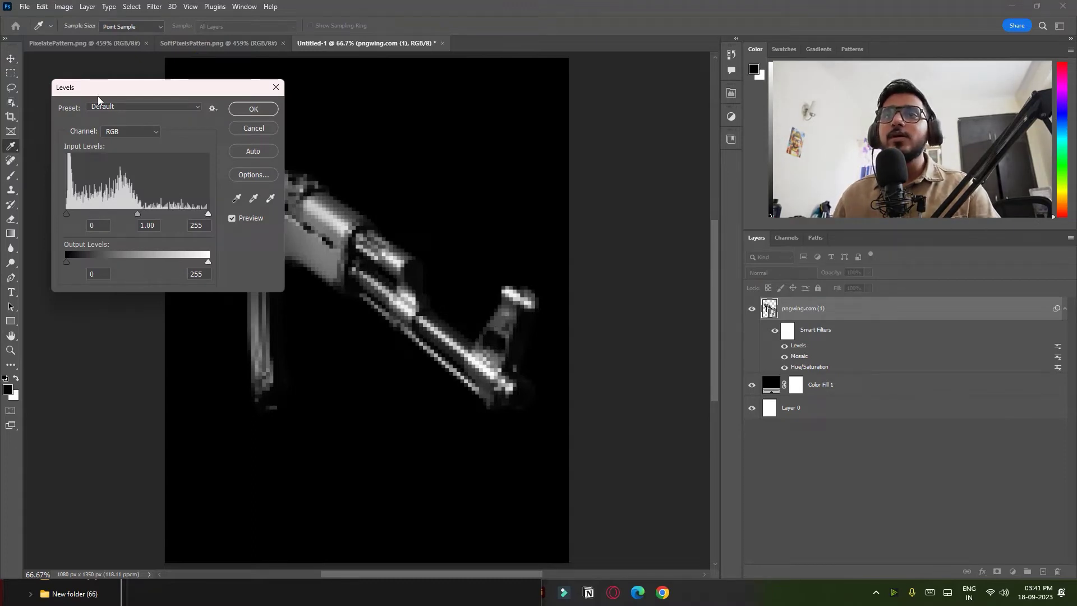
pyautogui.click(254, 109)
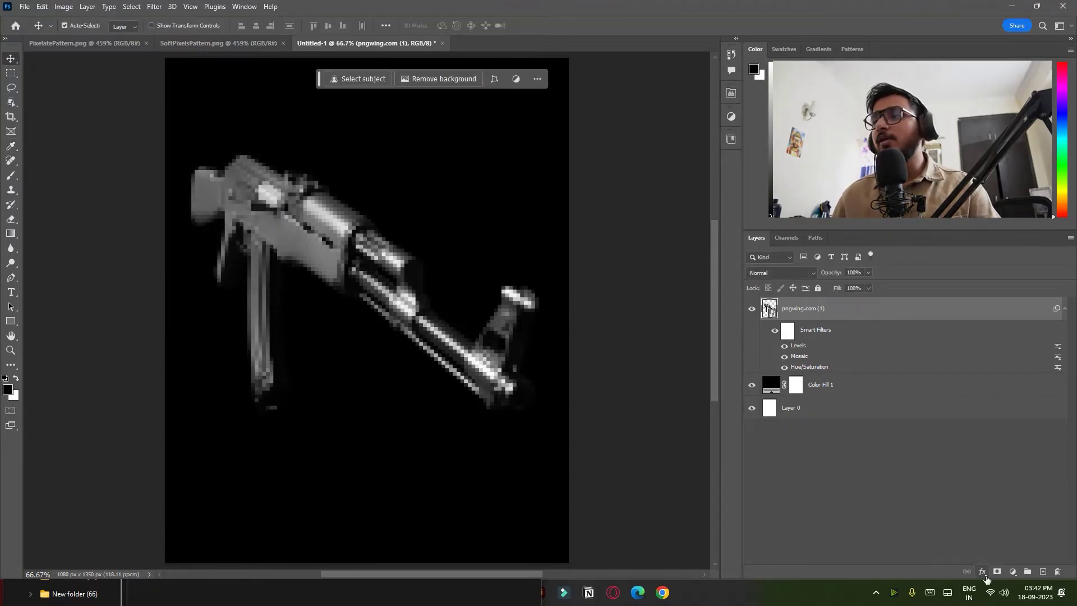
# - Compare the three-bar and soft pixels patterns, then apply the scanline Pattern Overlay in Hard Light at 10% scale
pyautogui.click(982, 571)
pyautogui.press('Escape')
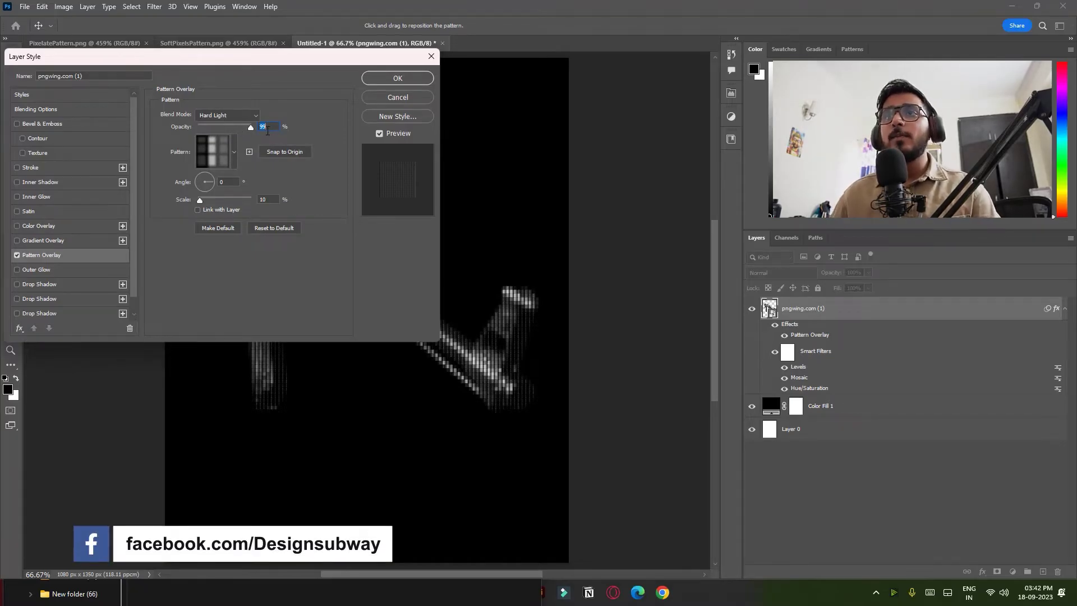
pyautogui.click(234, 152)
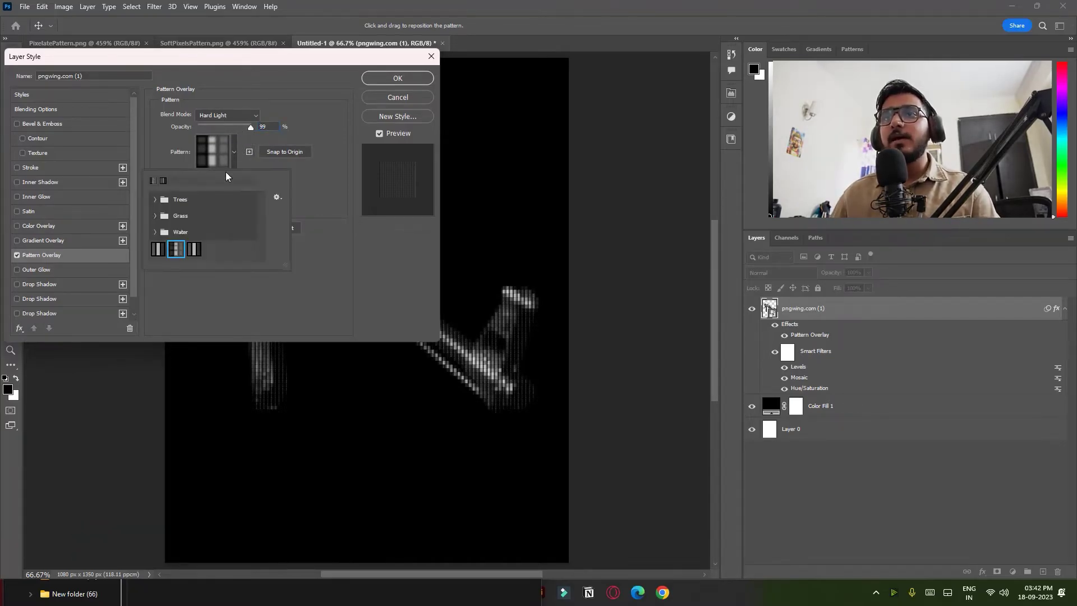
pyautogui.click(159, 253)
pyautogui.click(175, 252)
pyautogui.click(159, 252)
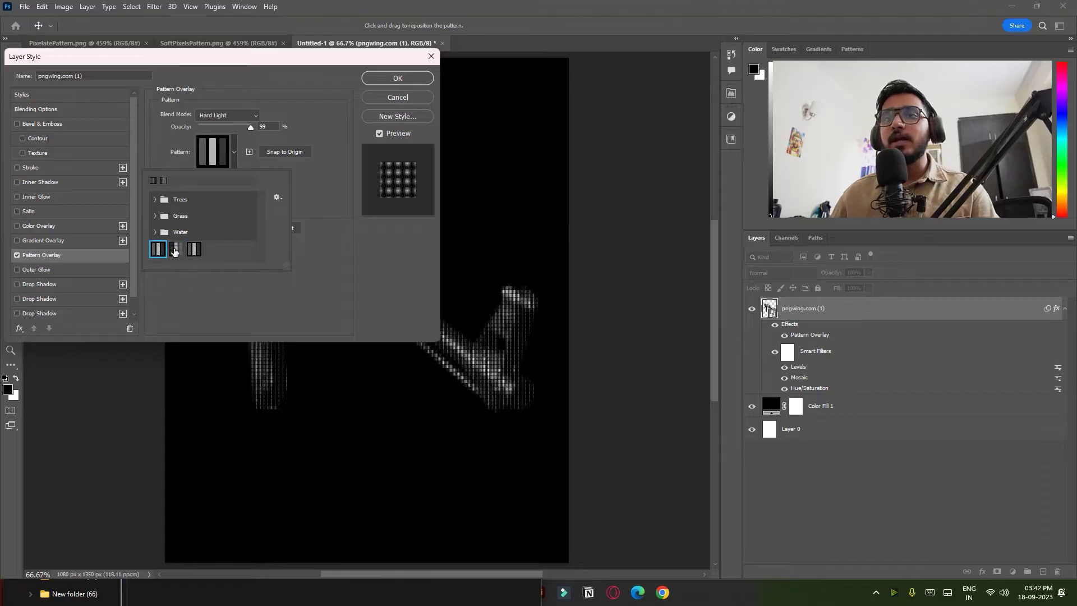
pyautogui.click(175, 251)
pyautogui.click(159, 253)
pyautogui.click(176, 252)
pyautogui.click(159, 253)
pyautogui.click(176, 252)
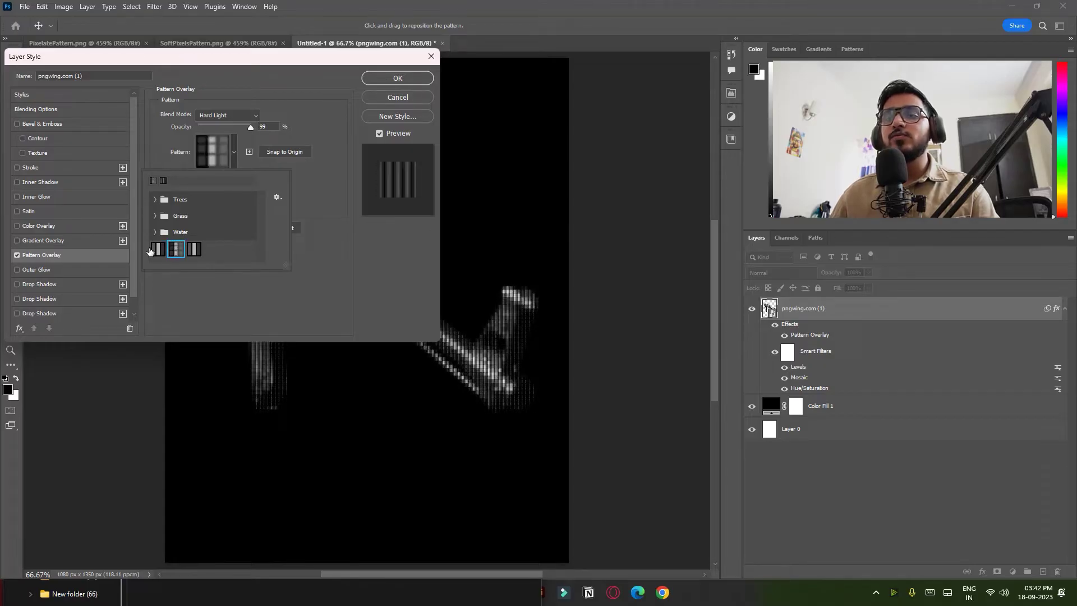
pyautogui.click(159, 252)
pyautogui.click(175, 252)
pyautogui.click(316, 178)
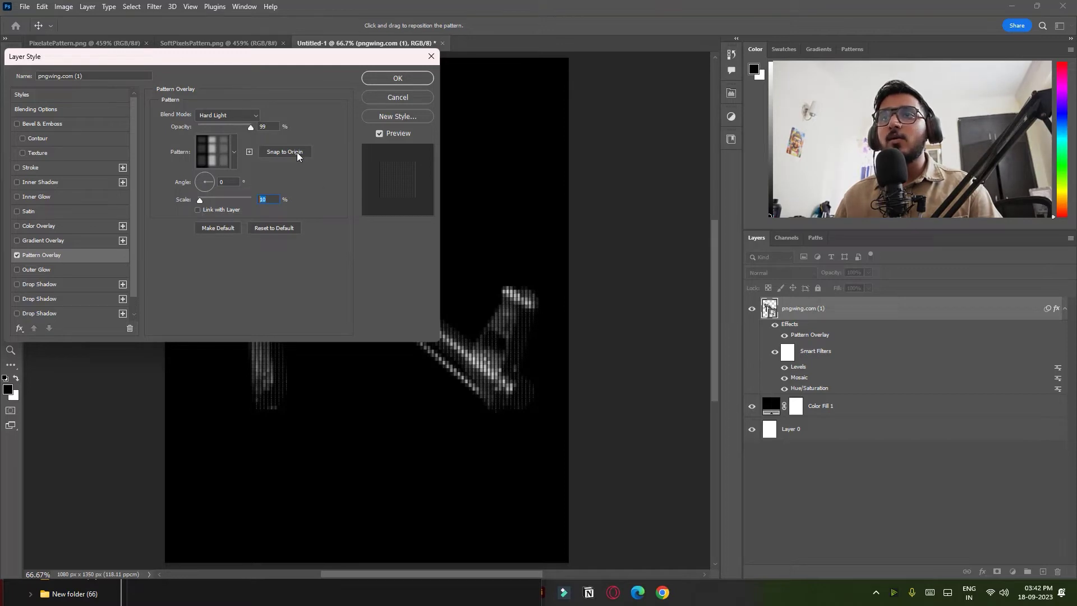
pyautogui.click(399, 80)
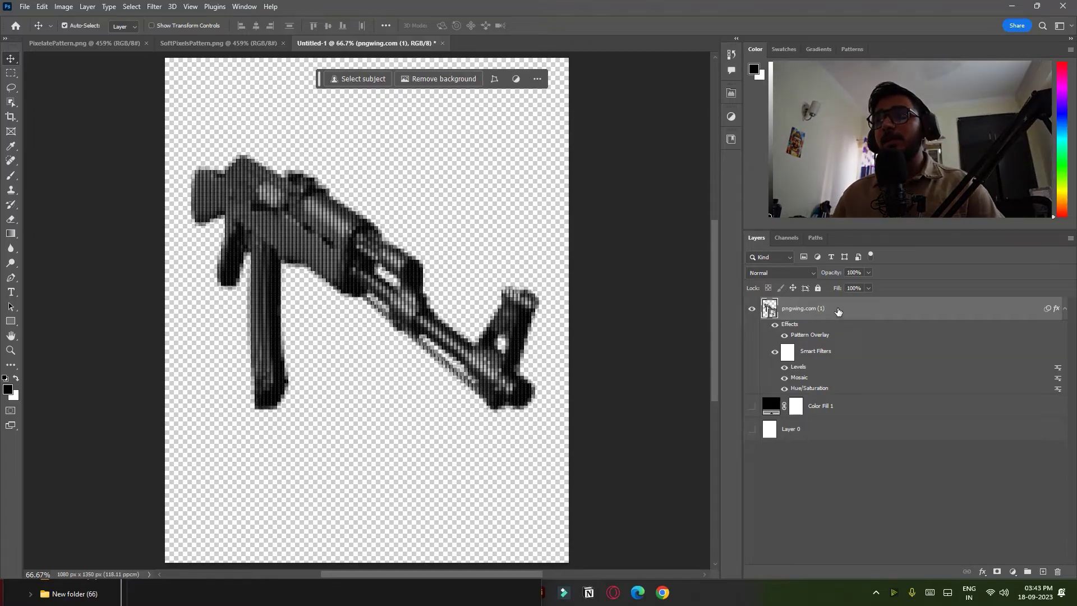
# - Enable Blend Interior Effects as Group, raise the Blend If black slider to 57, and show Color Fill 1
pyautogui.rightClick(837, 313)
pyautogui.click(837, 314)
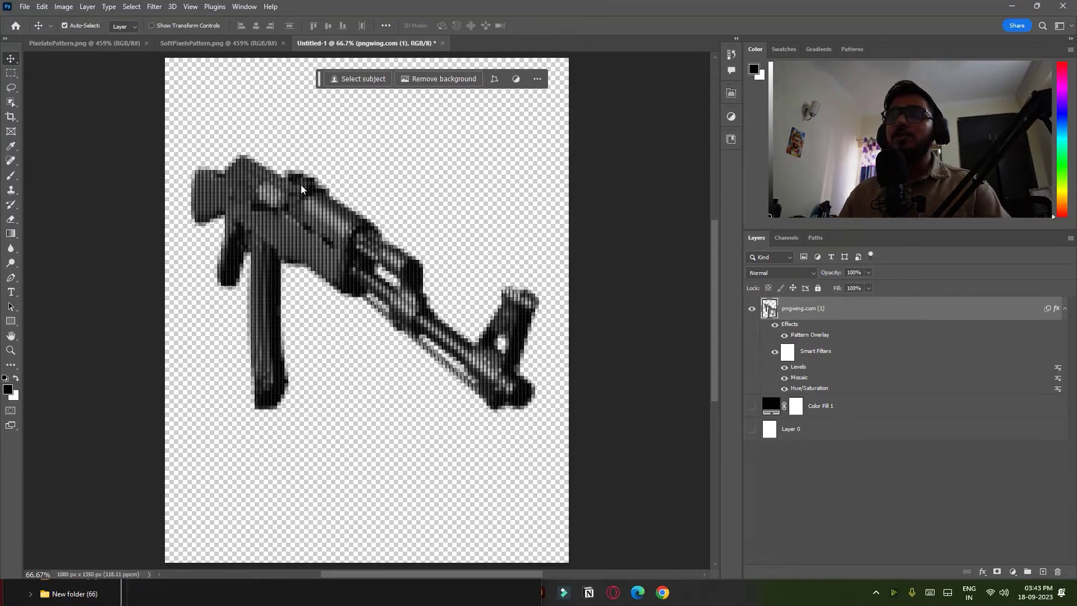
pyautogui.doubleClick(898, 309)
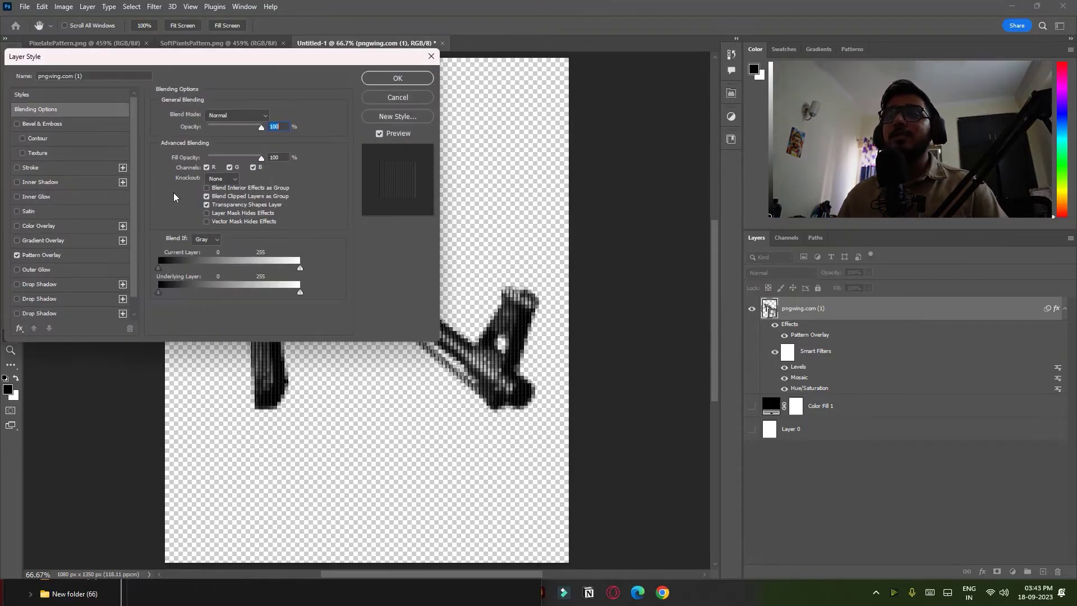
pyautogui.click(207, 188)
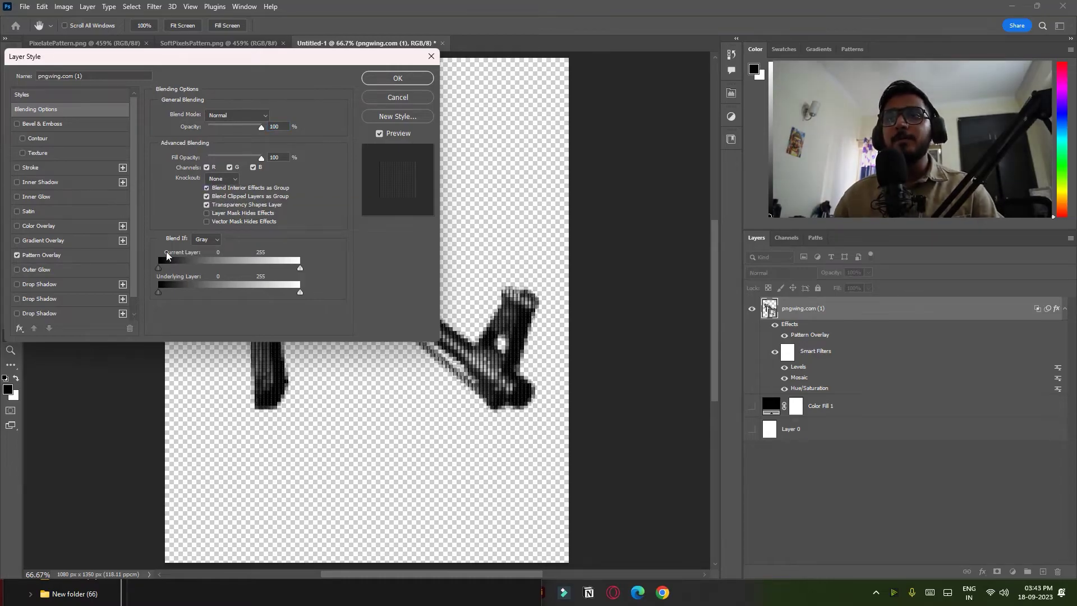
pyautogui.moveTo(159, 268); pyautogui.dragTo(191, 269)
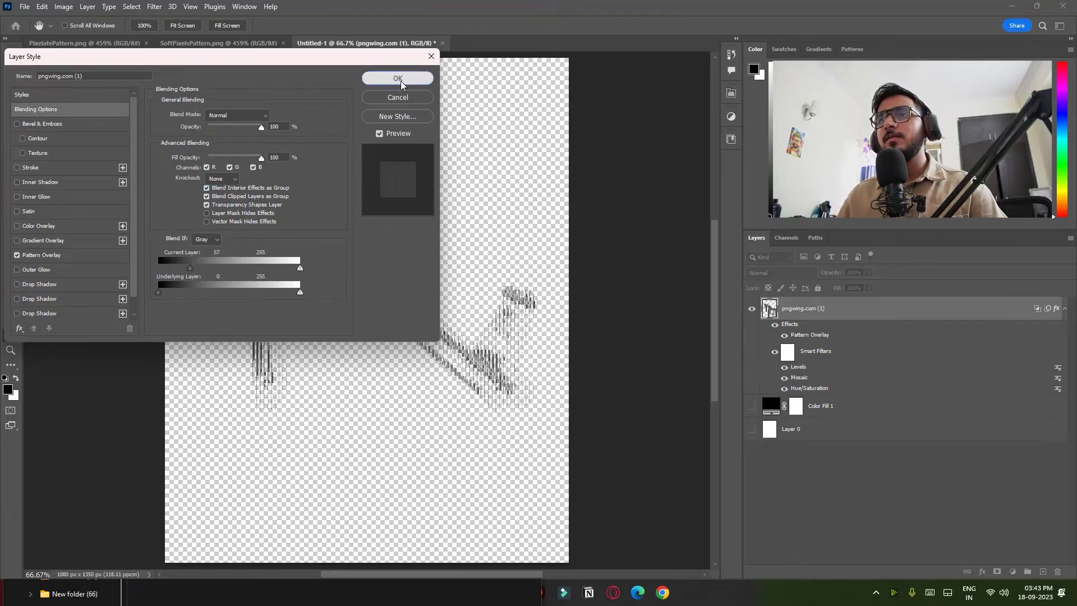
pyautogui.click(398, 78)
pyautogui.click(752, 406)
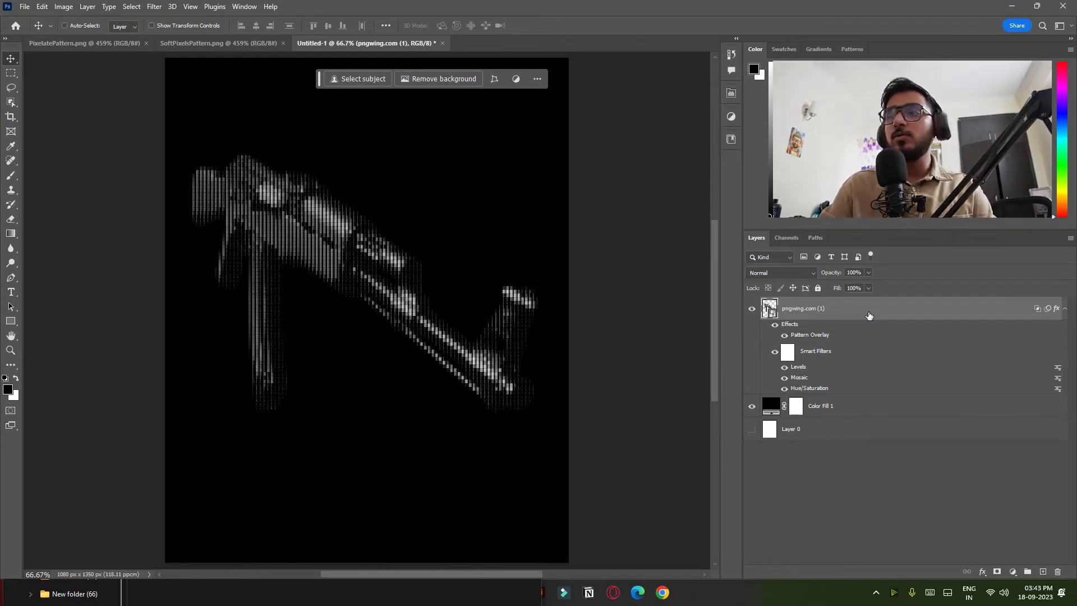
# - Group the gun layer into Group 1 and enable four Drop Shadow effects on it
pyautogui.hotkey('ctrl', 'g')
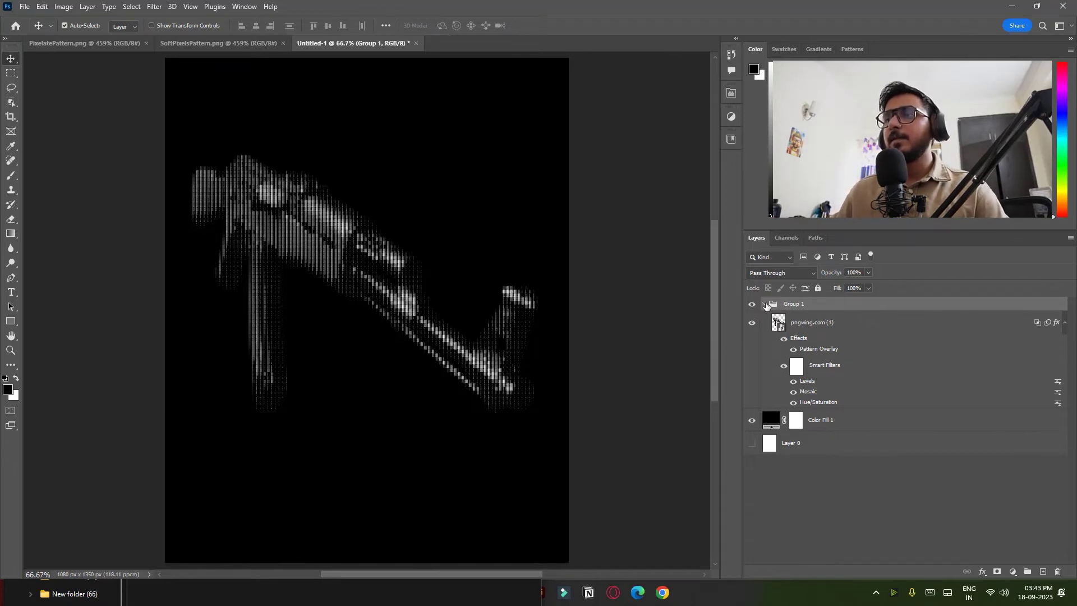
pyautogui.rightClick(835, 304)
pyautogui.click(770, 400)
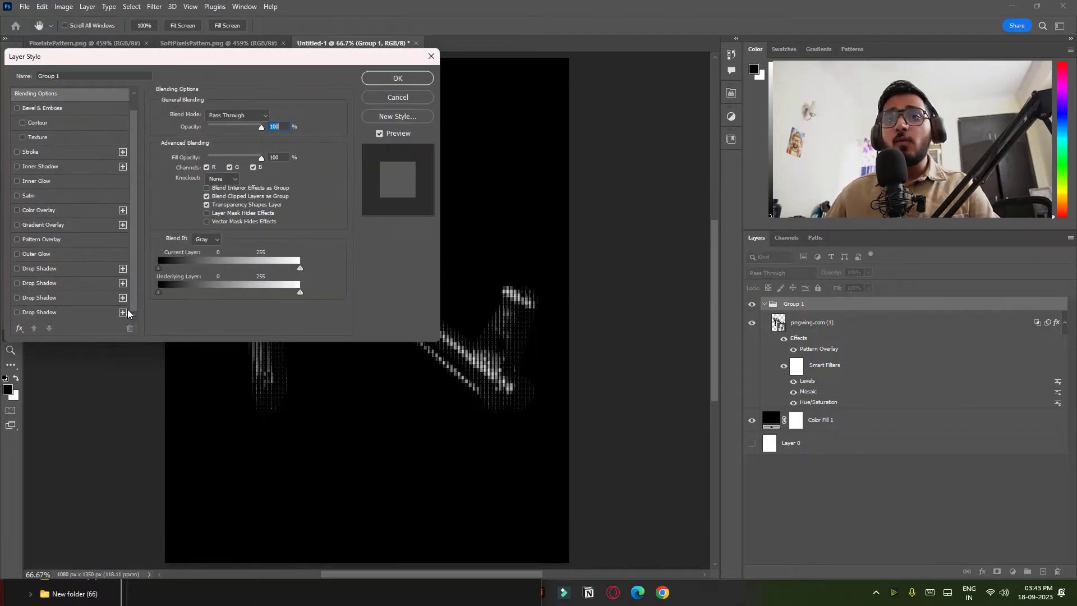
pyautogui.moveTo(134, 60); pyautogui.dragTo(261, 50)
pyautogui.click(144, 303)
pyautogui.click(144, 287)
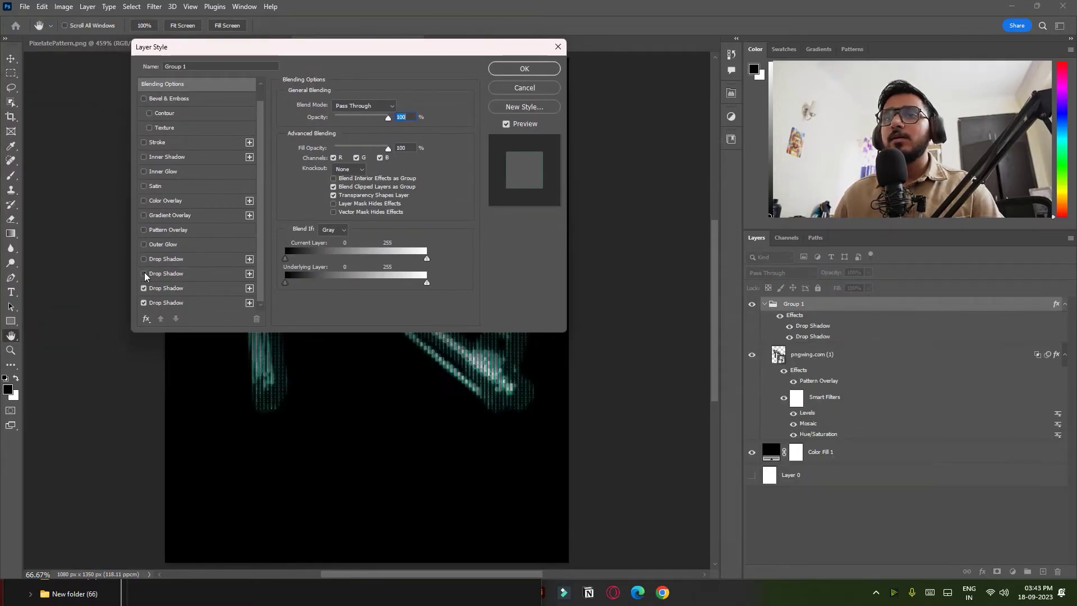
pyautogui.click(144, 273)
pyautogui.click(144, 259)
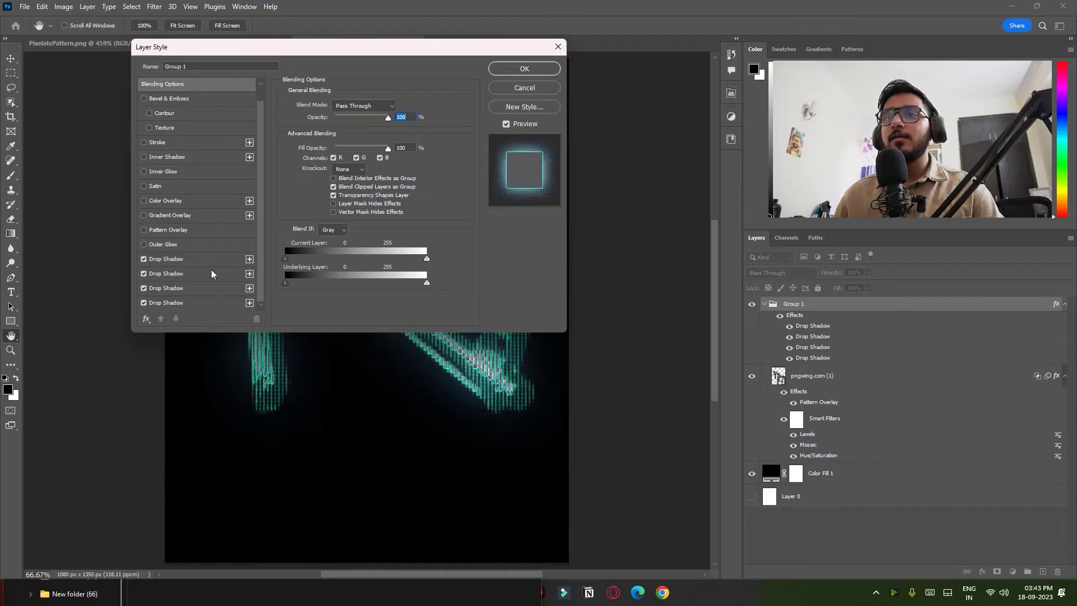
# - Adjust the drop shadows' angle and set the first shadow's size to 101 px
pyautogui.click(173, 303)
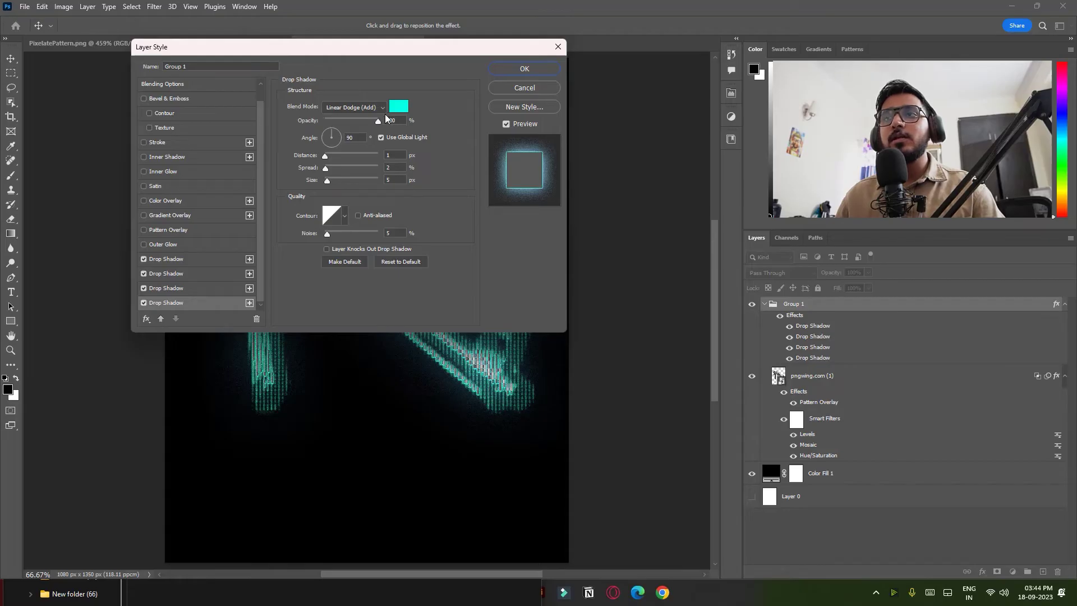
pyautogui.click(329, 134)
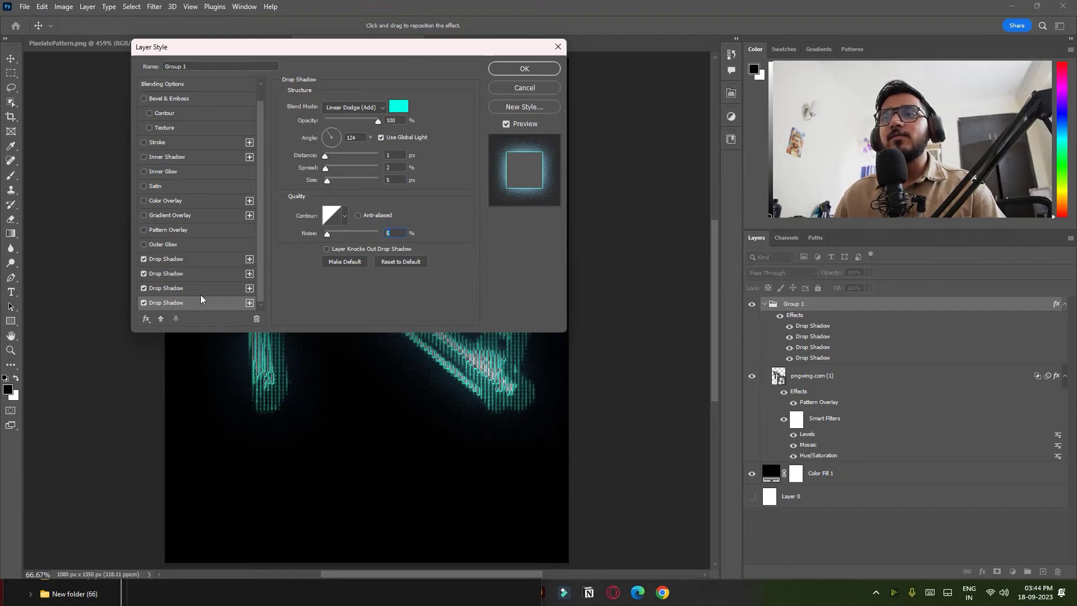
pyautogui.click(173, 288)
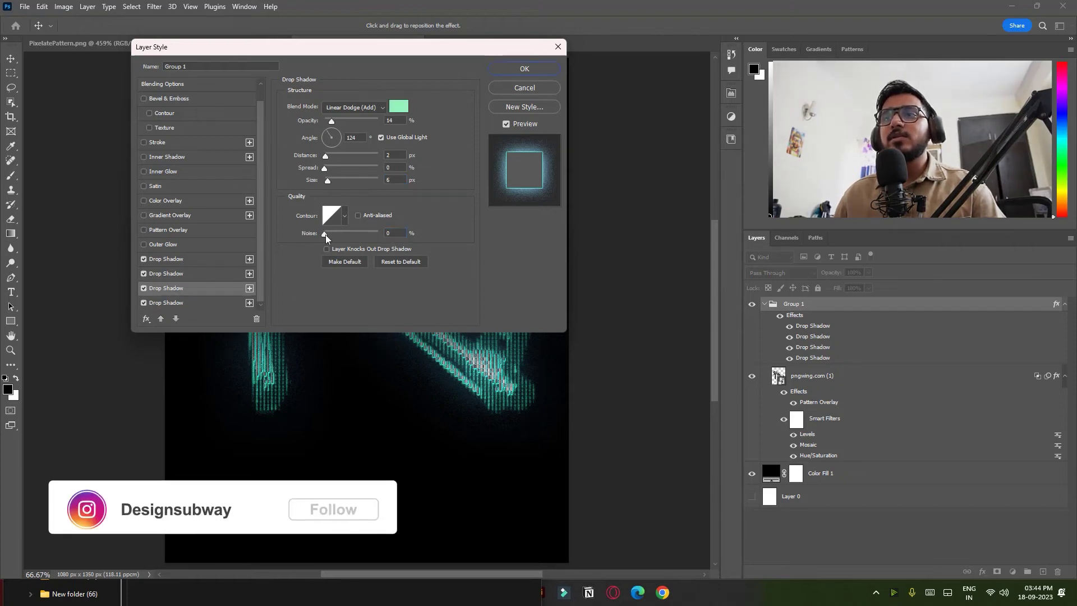
pyautogui.click(186, 272)
pyautogui.click(188, 259)
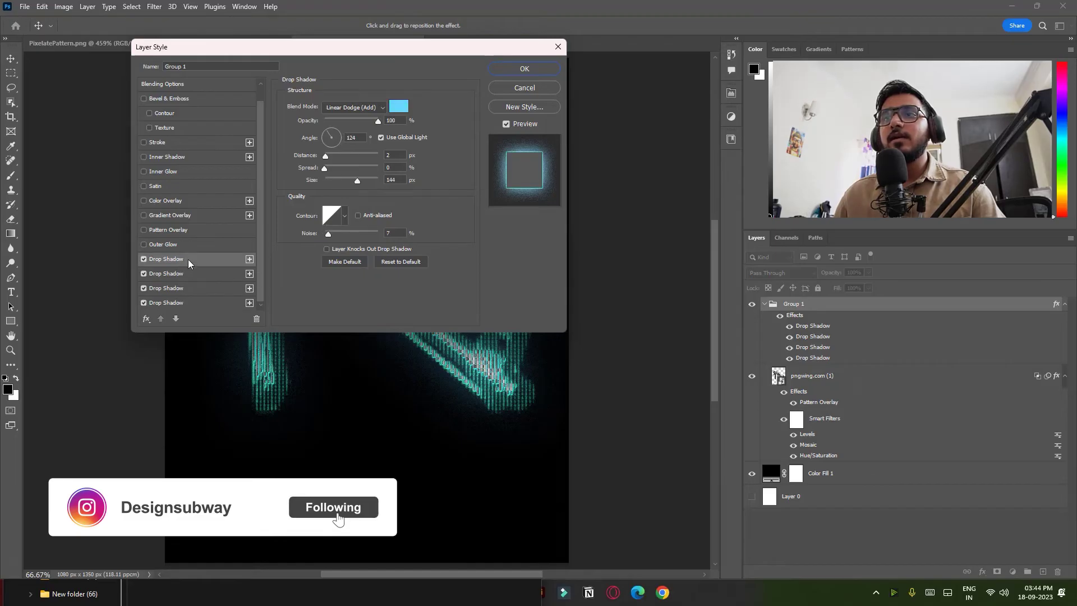
pyautogui.moveTo(354, 182); pyautogui.dragTo(349, 182)
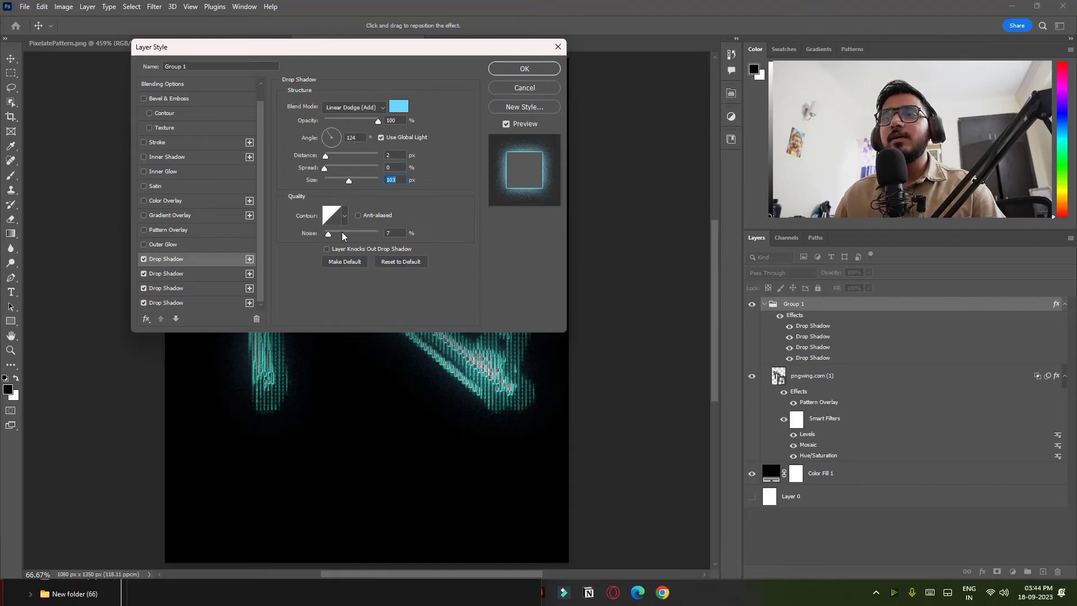
pyautogui.click(184, 277)
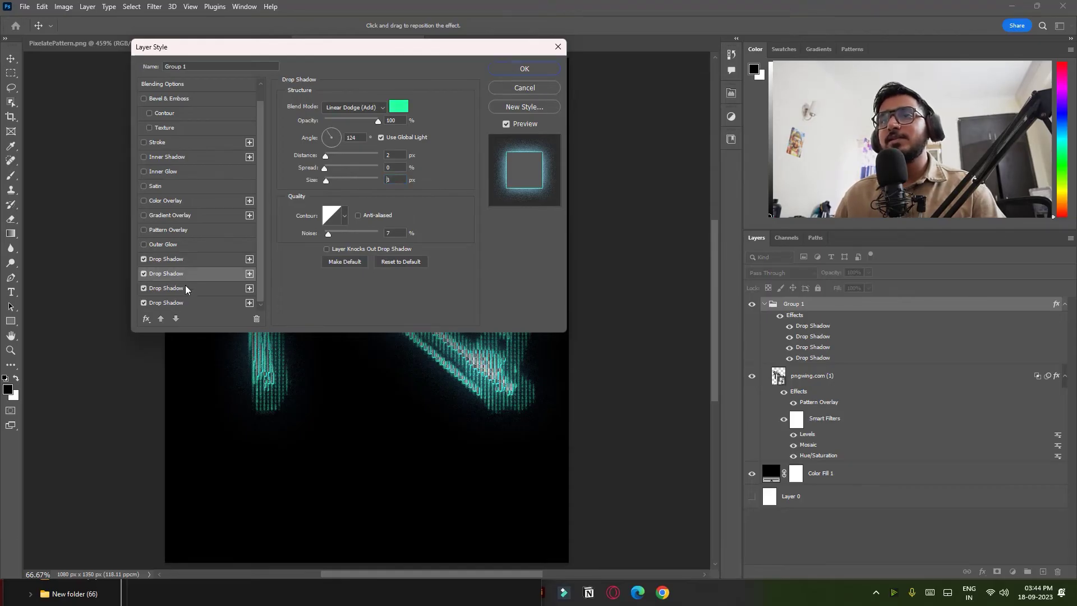
pyautogui.click(186, 288)
pyautogui.click(191, 303)
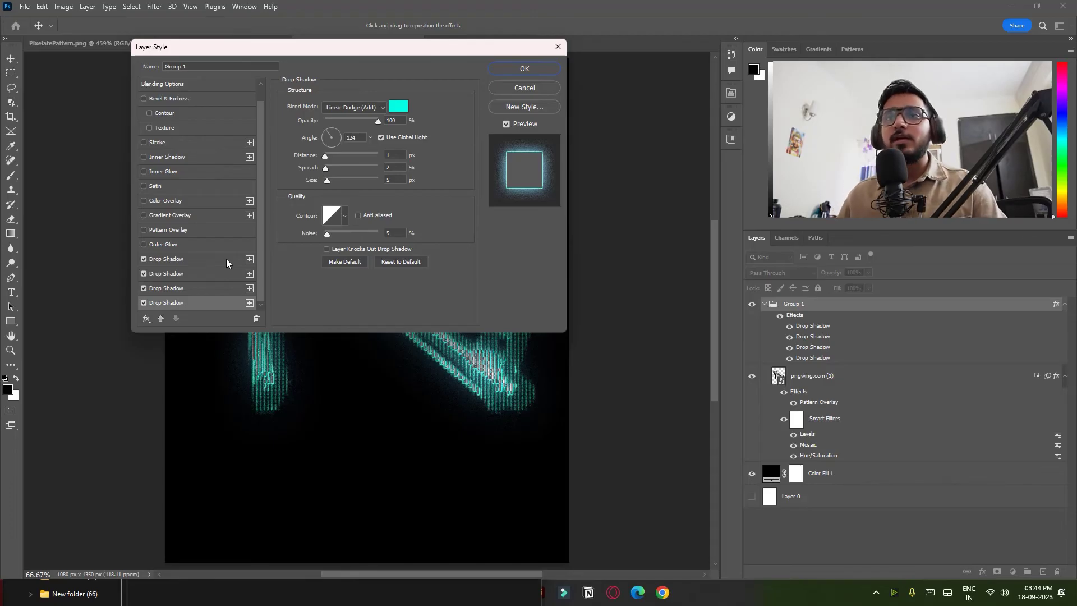
pyautogui.scroll(1, 187, 103)
pyautogui.click(187, 102)
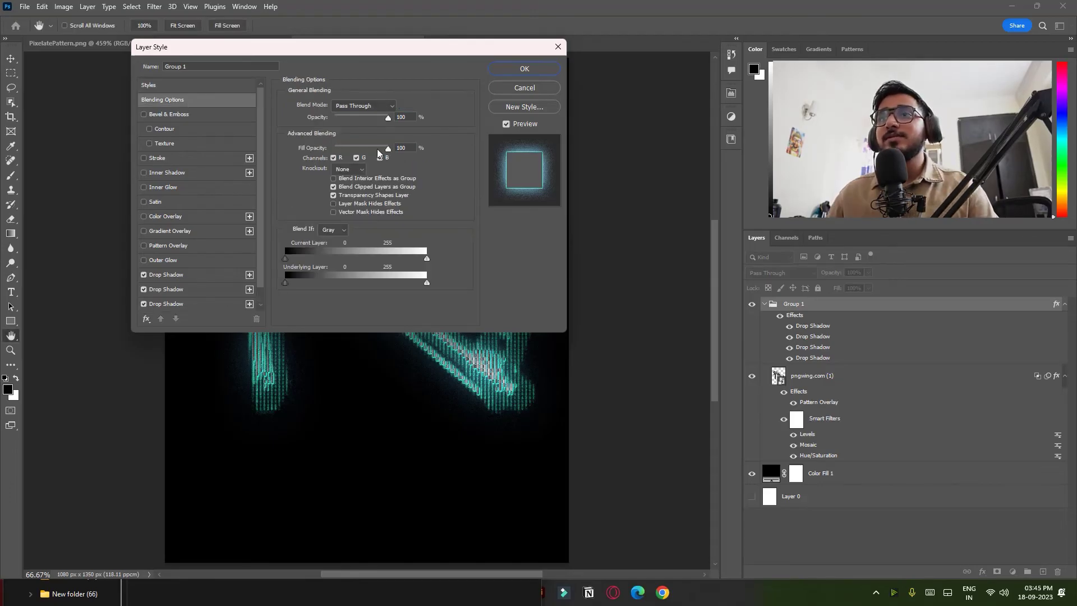
# - Set Group 1's fill opacity to 0% and add a white Linear Dodge Inner Glow (78%, 7 px)
pyautogui.moveTo(386, 149); pyautogui.dragTo(320, 152)
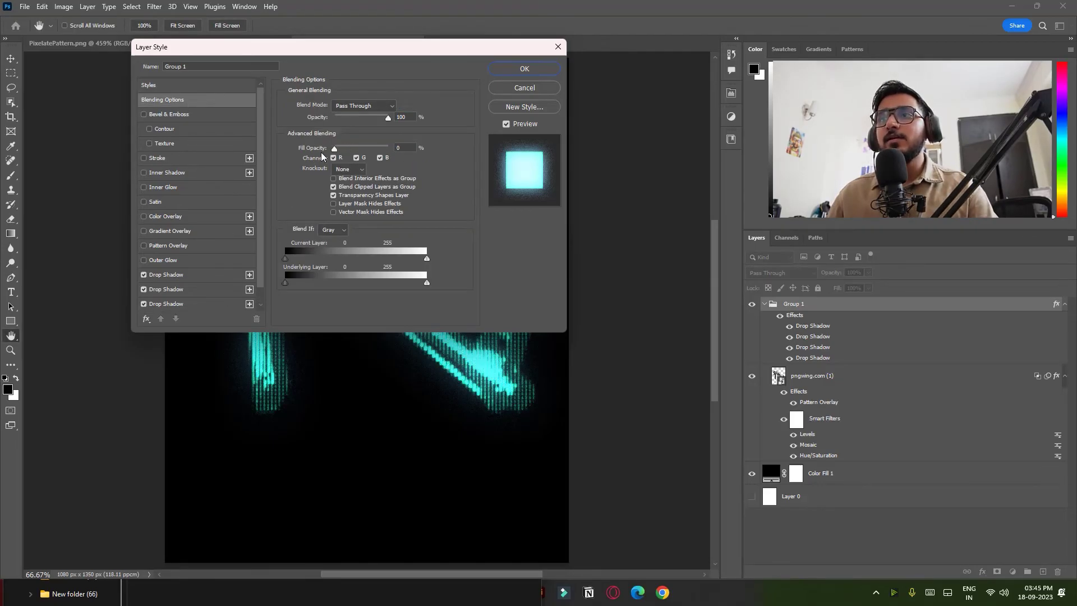
pyautogui.click(163, 189)
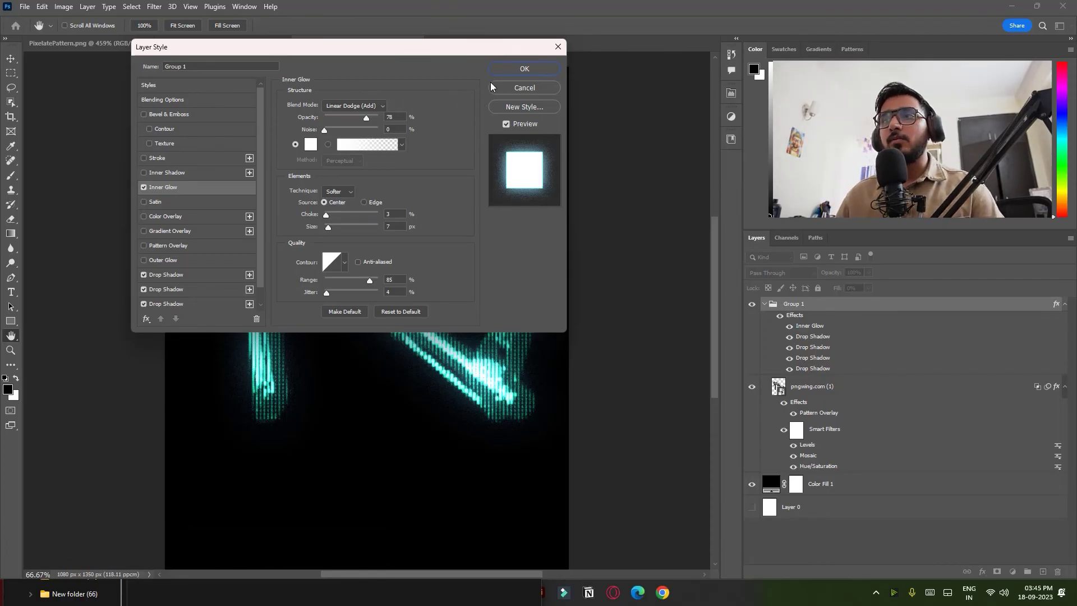
pyautogui.click(510, 70)
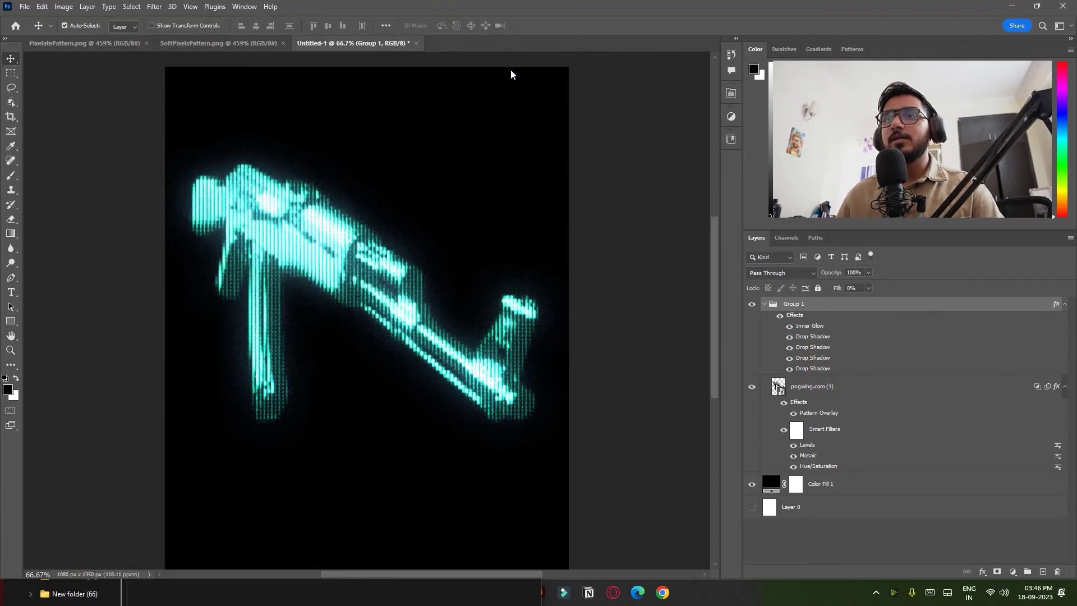
# - Set the gun's Levels smart filter input levels to 28, 0.69 and 218
pyautogui.doubleClick(805, 447)
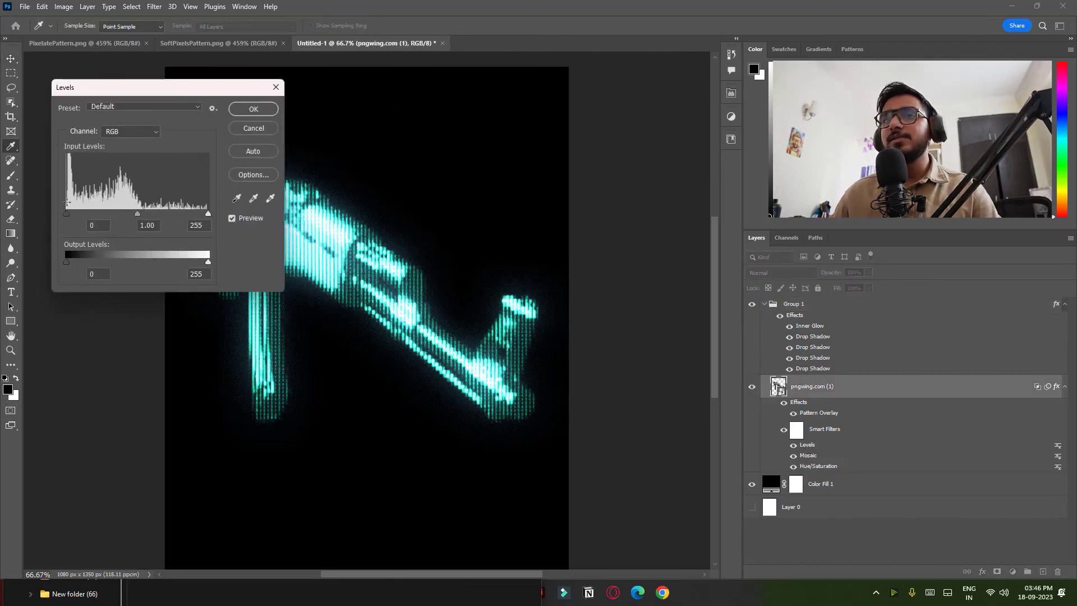
pyautogui.moveTo(67, 214); pyautogui.dragTo(81, 213)
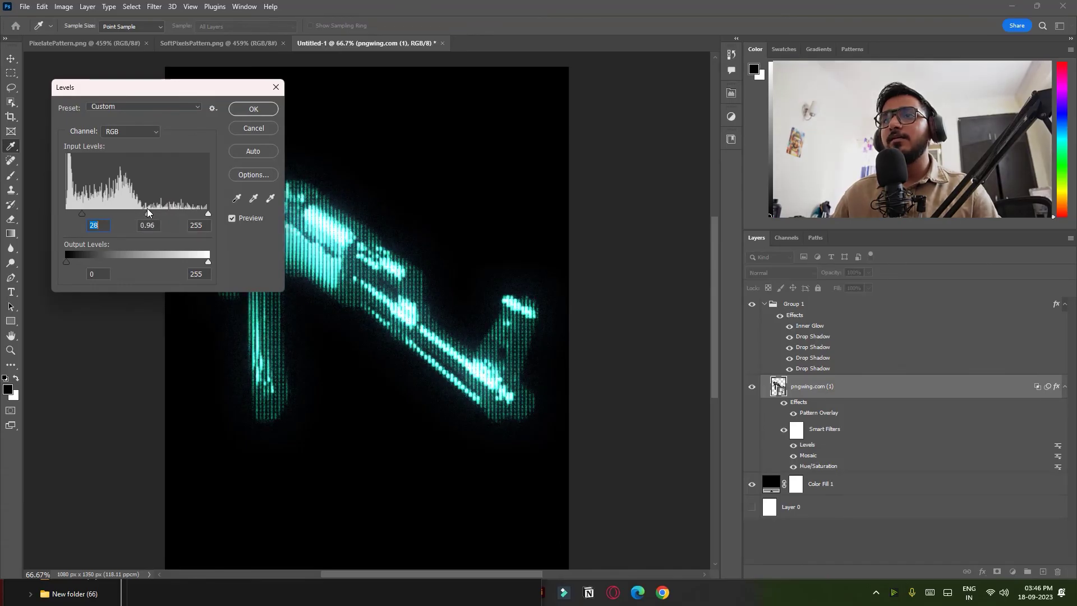
pyautogui.moveTo(147, 212)
pyautogui.mouseDown()
pyautogui.moveTo(191, 210)
pyautogui.moveTo(147, 212)
pyautogui.mouseUp()
pyautogui.click(251, 109)
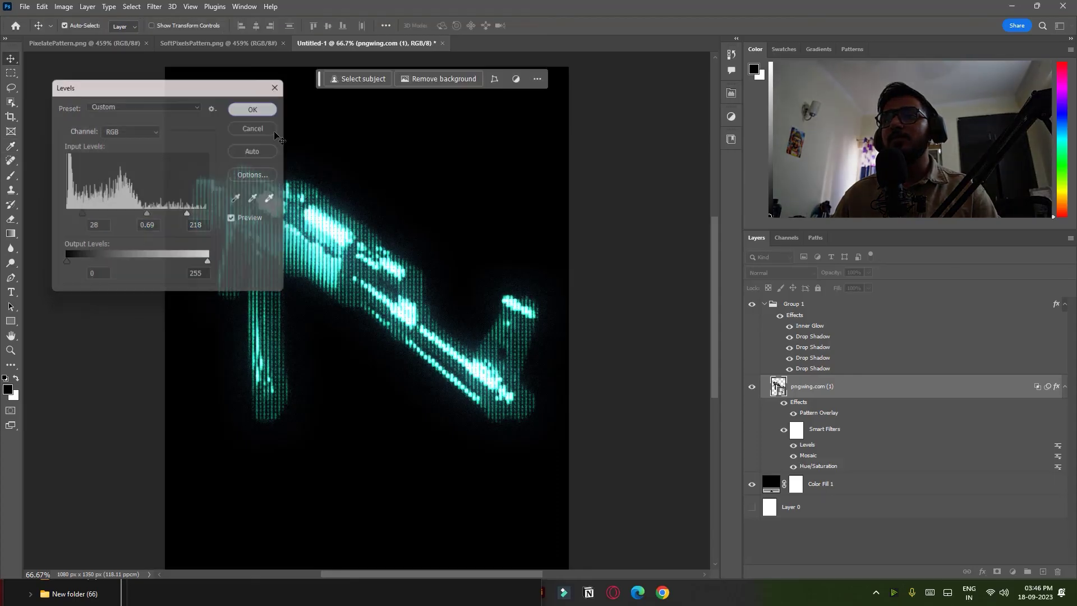
pyautogui.scroll(6, 325, 303)
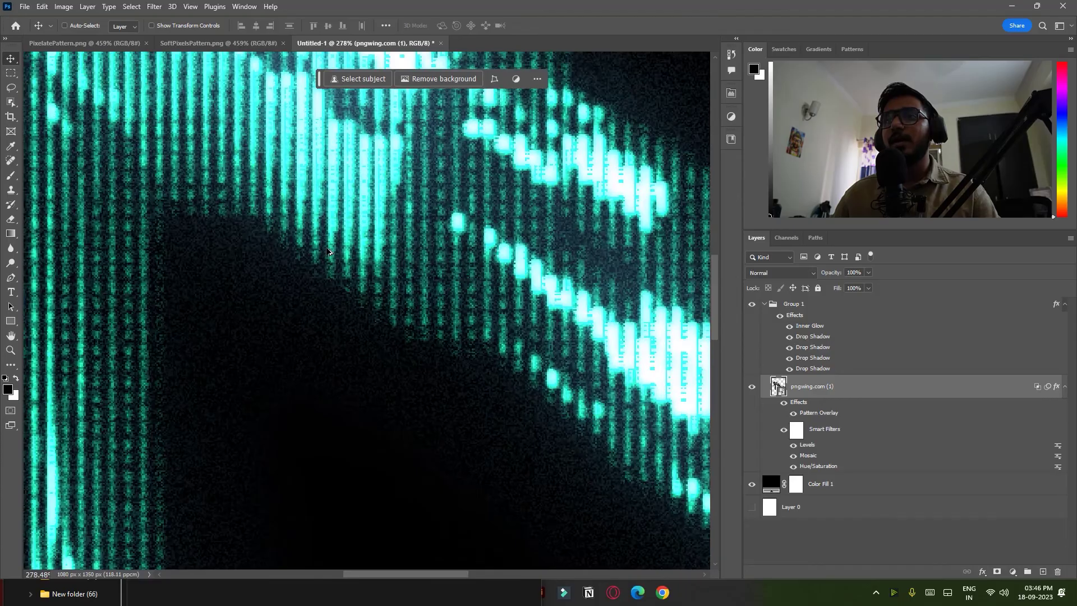
pyautogui.scroll(-6, 328, 252)
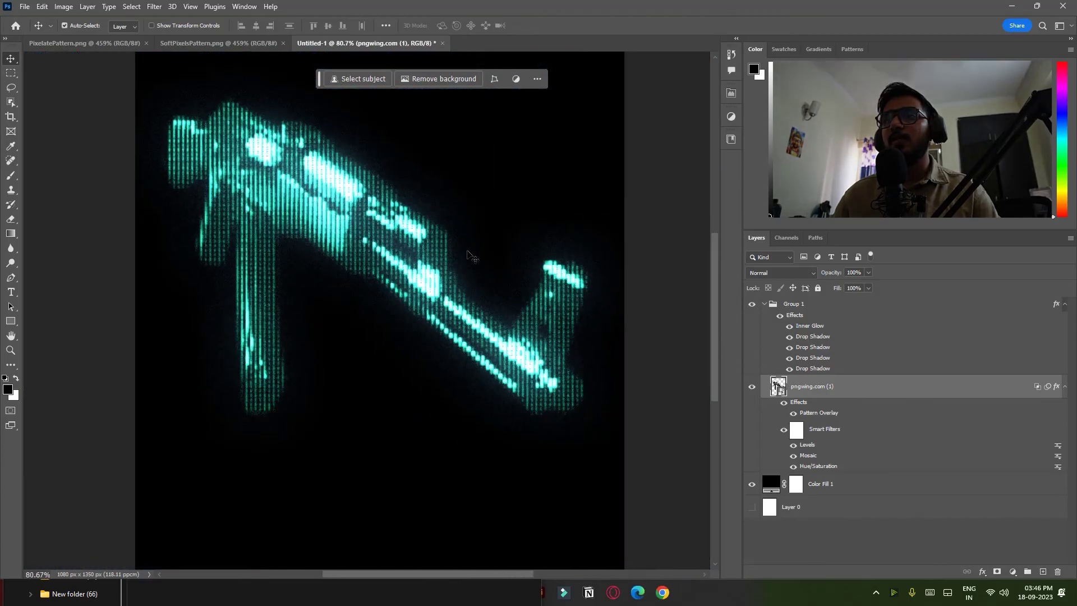